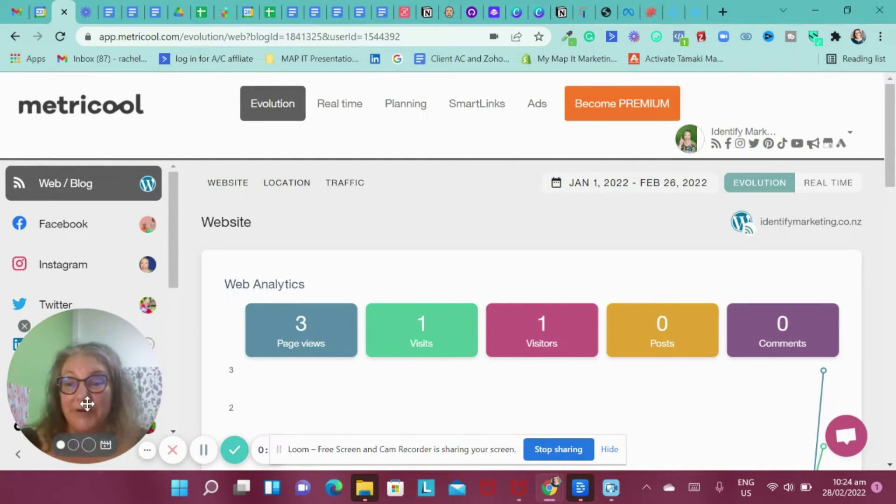
- Scroll up and down through the current analytics page
{"action": "left_click_drag", "start_coordinate": [87, 404], "coordinate": [729, 175]}
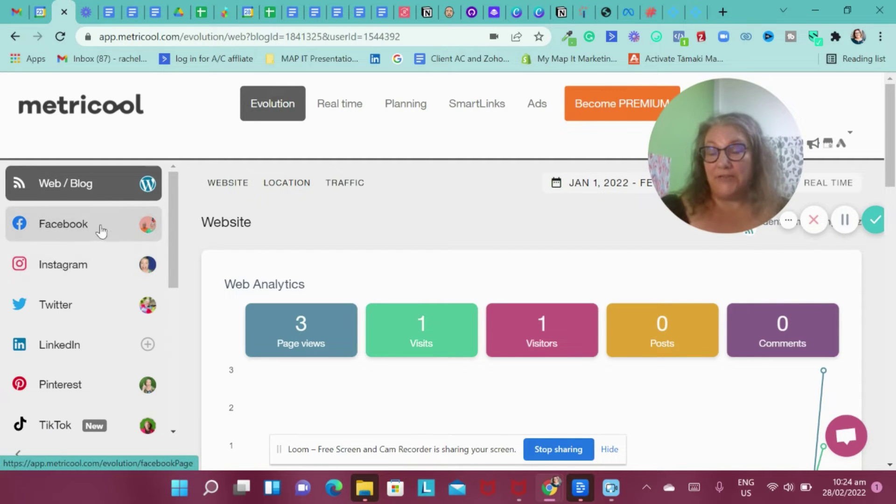
{"action": "scroll", "coordinate": [76, 312], "scroll_direction": "down", "scroll_amount": 1}
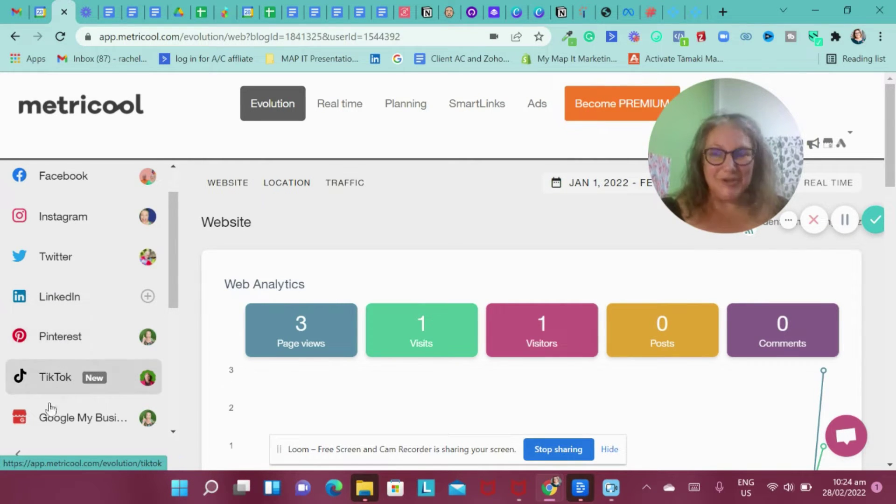
{"action": "scroll", "coordinate": [75, 424], "scroll_direction": "down", "scroll_amount": 3}
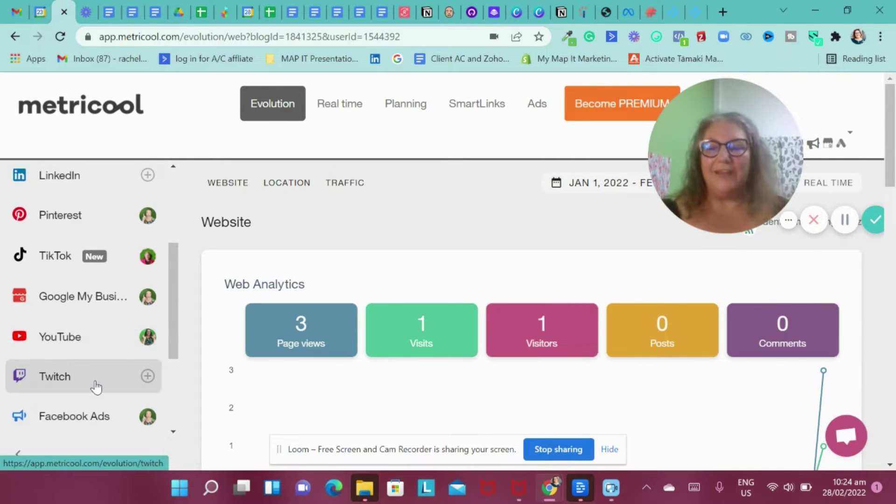
{"action": "scroll", "coordinate": [80, 422], "scroll_direction": "down", "scroll_amount": 3}
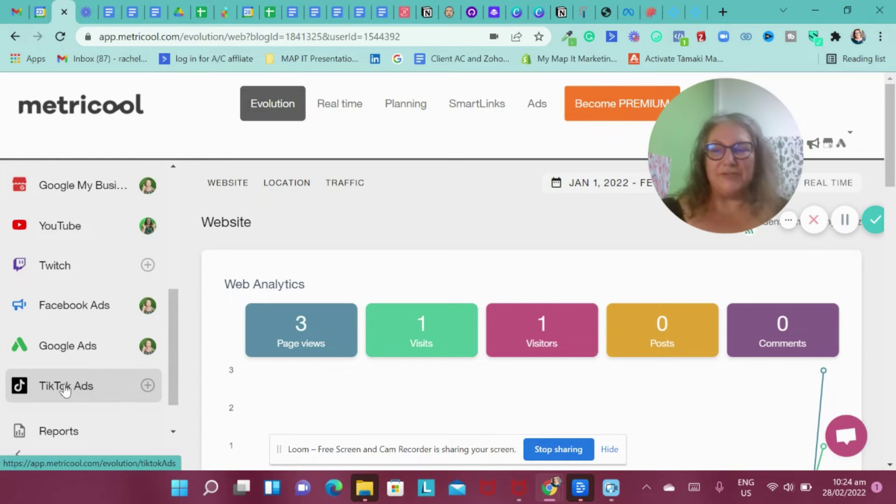
{"action": "scroll", "coordinate": [65, 389], "scroll_direction": "up", "scroll_amount": 5}
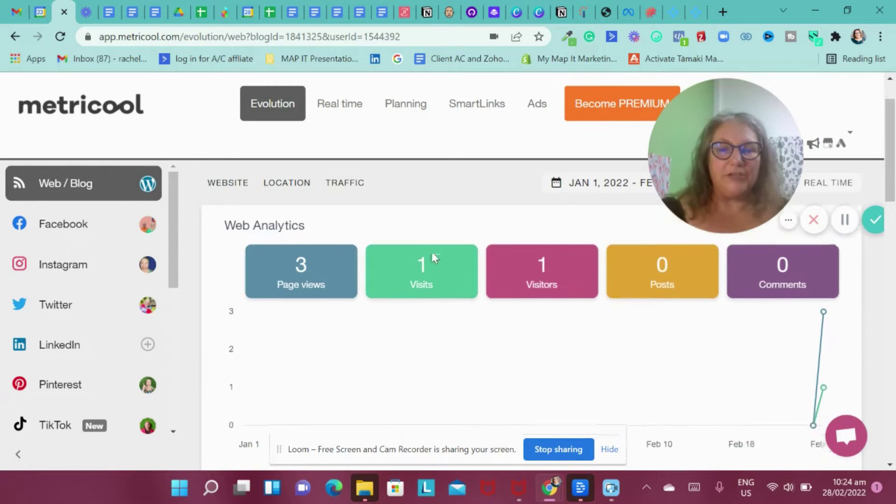
{"action": "scroll", "coordinate": [435, 258], "scroll_direction": "down", "scroll_amount": 5}
{"action": "scroll", "coordinate": [434, 257], "scroll_direction": "down", "scroll_amount": 8}
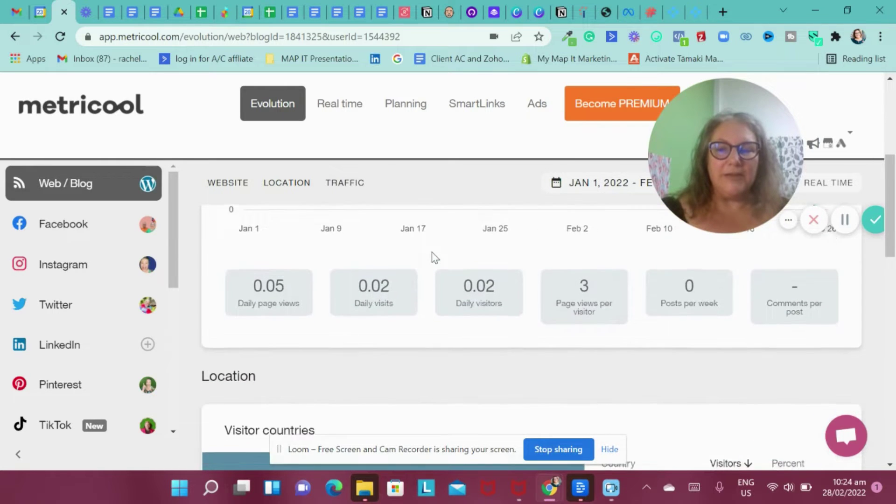
{"action": "scroll", "coordinate": [434, 257], "scroll_direction": "down", "scroll_amount": 4}
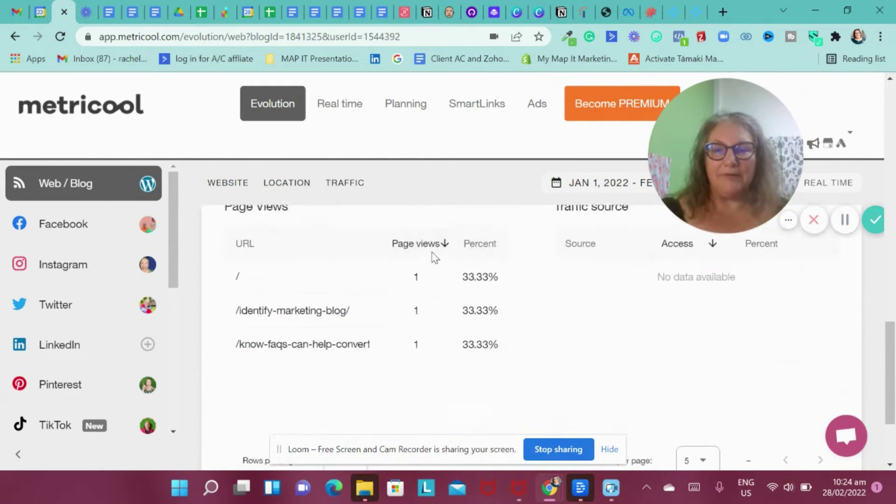
{"action": "scroll", "coordinate": [439, 343], "scroll_direction": "down", "scroll_amount": 3}
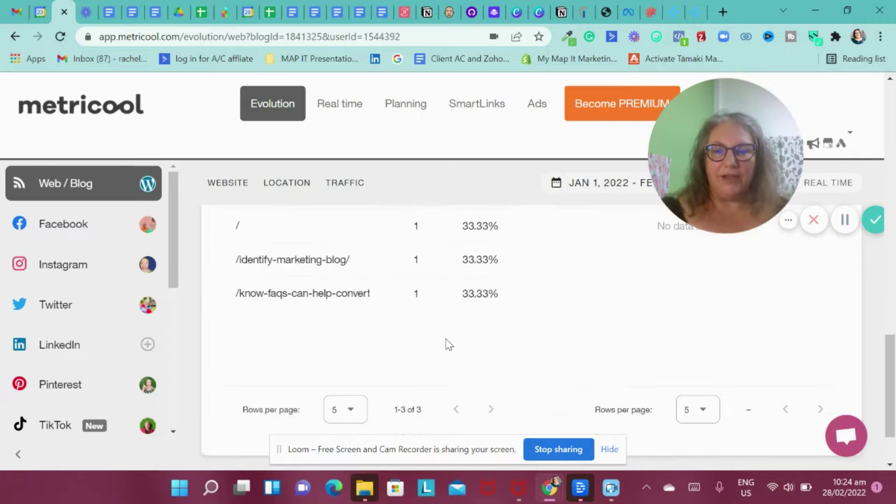
{"action": "scroll", "coordinate": [447, 344], "scroll_direction": "up", "scroll_amount": 20}
{"action": "scroll", "coordinate": [447, 343], "scroll_direction": "up", "scroll_amount": 3}
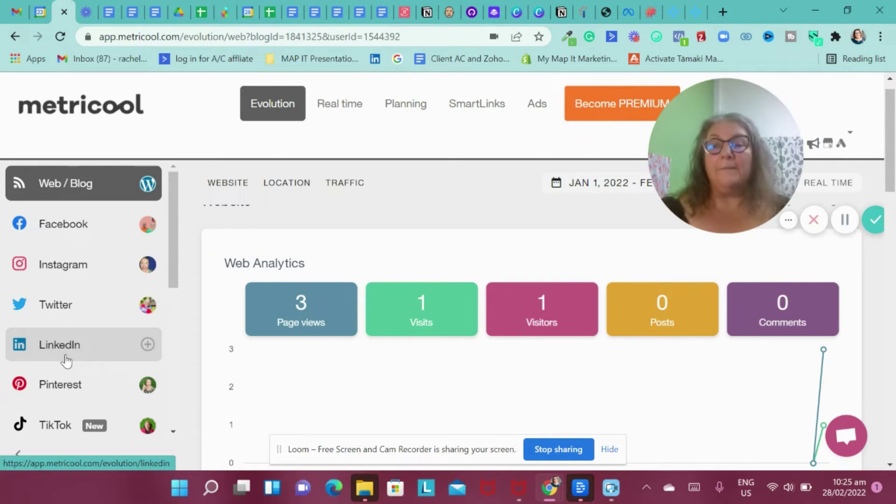
- Review Instagram community stats (1503 followers, 466 following, 38 posts), then move to Facebook analytics
{"action": "left_click", "coordinate": [64, 269]}
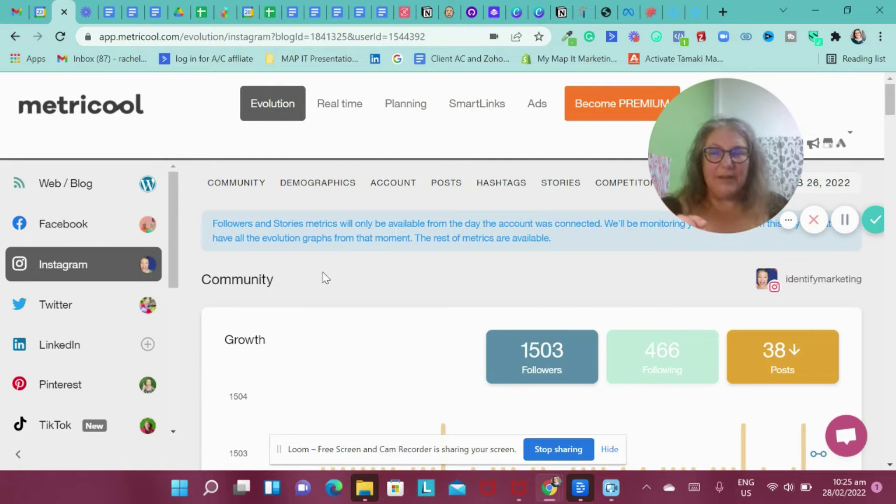
{"action": "scroll", "coordinate": [503, 259], "scroll_direction": "down", "scroll_amount": 1}
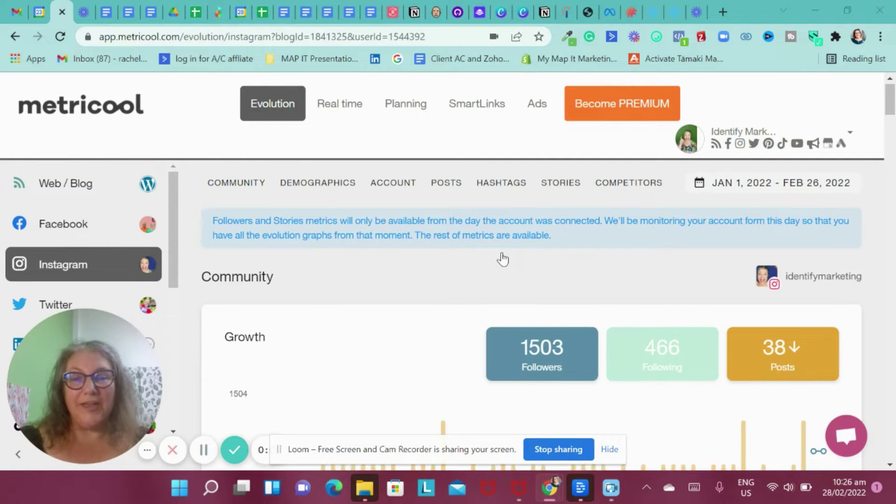
{"action": "scroll", "coordinate": [502, 259], "scroll_direction": "down", "scroll_amount": 8}
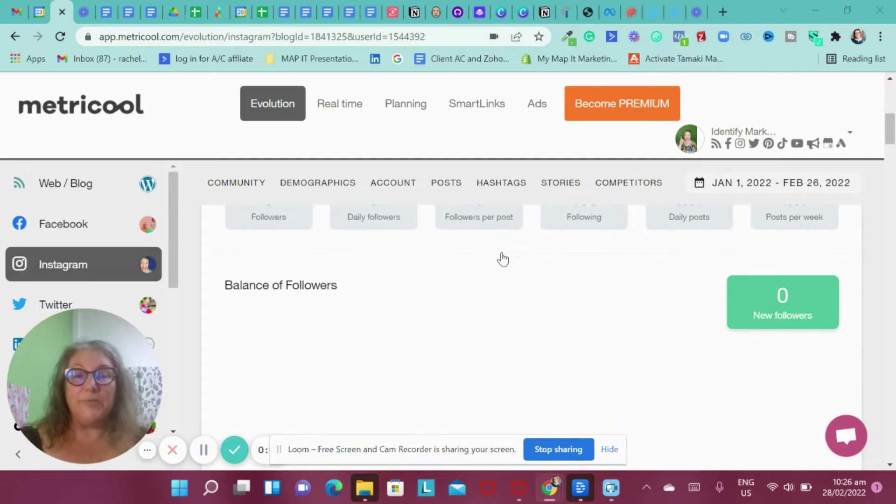
{"action": "scroll", "coordinate": [502, 258], "scroll_direction": "down", "scroll_amount": 8}
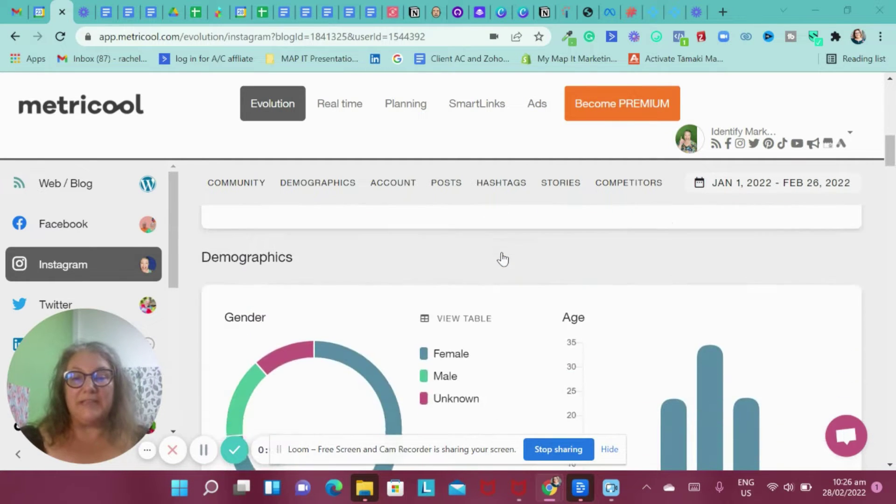
{"action": "scroll", "coordinate": [503, 259], "scroll_direction": "down", "scroll_amount": 8}
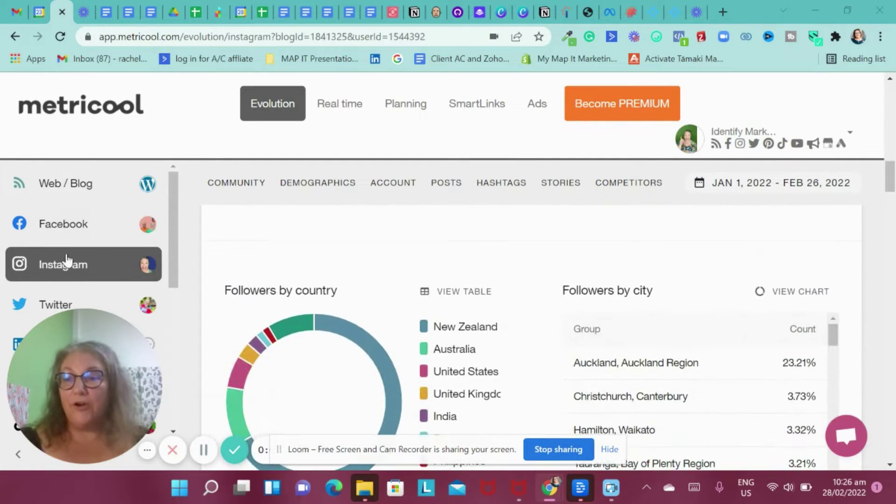
{"action": "left_click", "coordinate": [60, 227]}
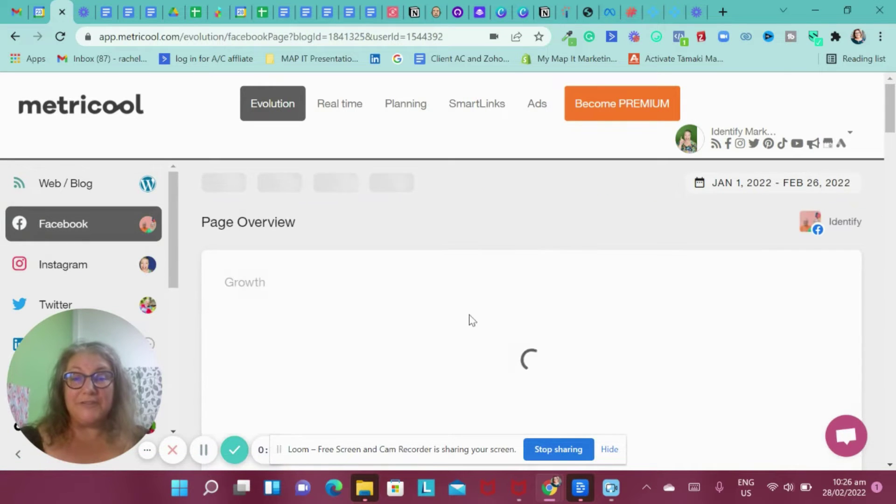
- Jump to the Facebook Competitors section and look through it
{"action": "scroll", "coordinate": [446, 331], "scroll_direction": "down", "scroll_amount": 2}
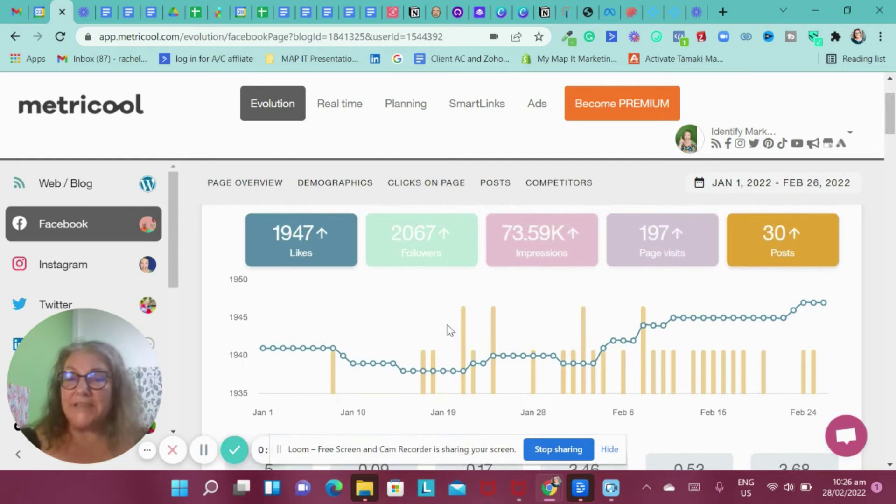
{"action": "left_click", "coordinate": [554, 183]}
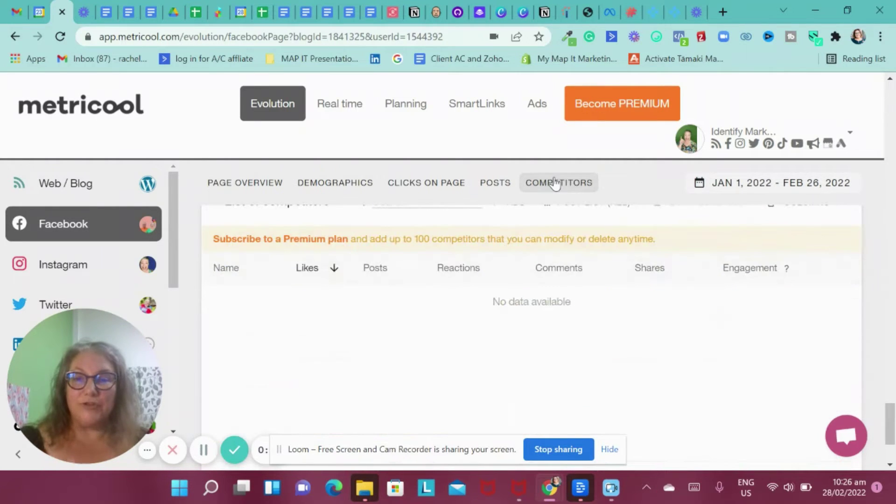
{"action": "scroll", "coordinate": [474, 316], "scroll_direction": "up", "scroll_amount": 4}
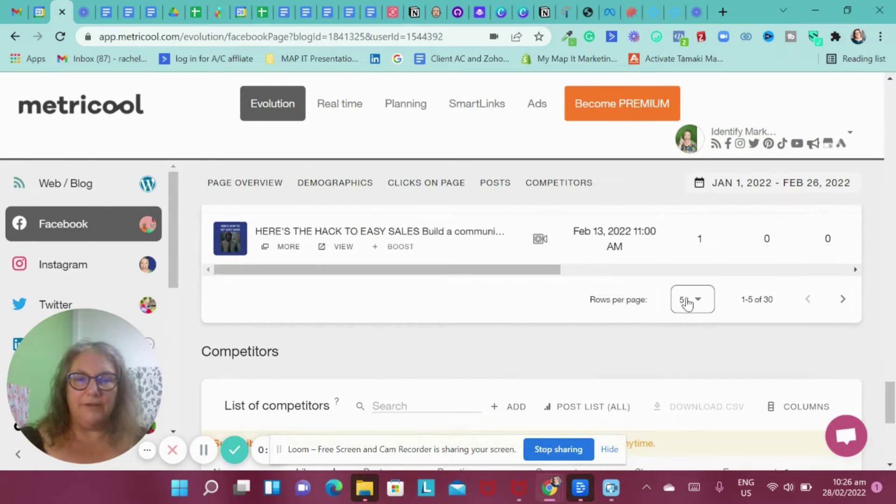
{"action": "scroll", "coordinate": [429, 322], "scroll_direction": "down", "scroll_amount": 3}
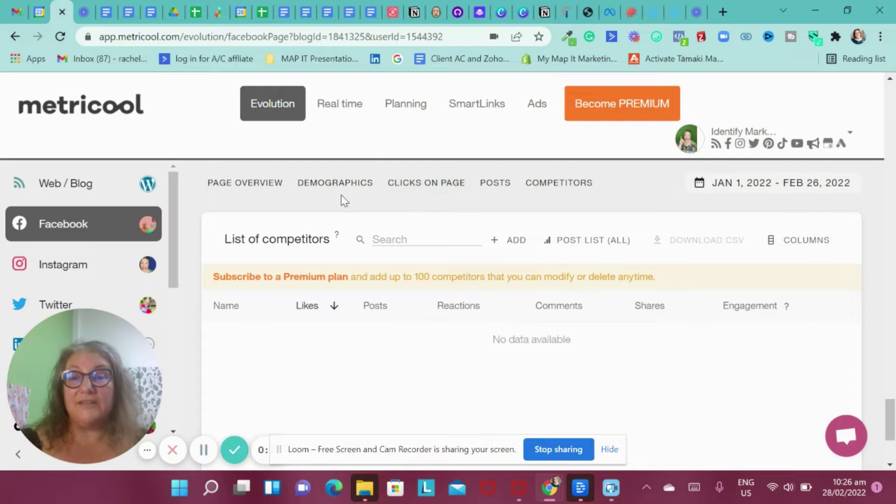
- Browse Facebook Demographics and Posts, then open the Real time visitor monitor
{"action": "left_click", "coordinate": [321, 192]}
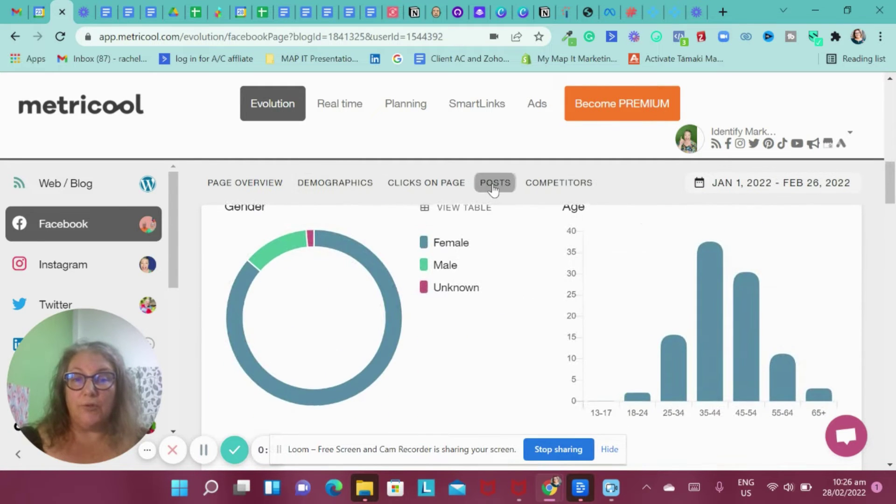
{"action": "left_click", "coordinate": [493, 189]}
{"action": "scroll", "coordinate": [560, 350], "scroll_direction": "down", "scroll_amount": 10}
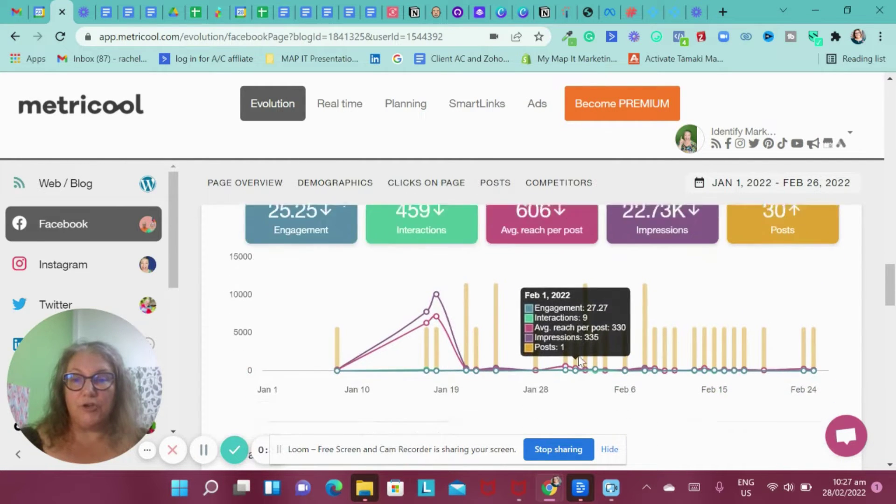
{"action": "scroll", "coordinate": [578, 355], "scroll_direction": "down", "scroll_amount": 5}
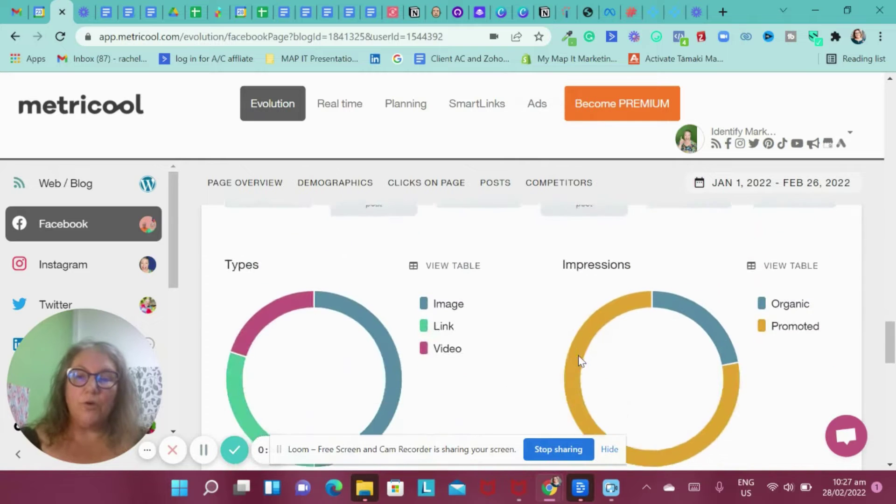
{"action": "scroll", "coordinate": [47, 275], "scroll_direction": "down", "scroll_amount": 4}
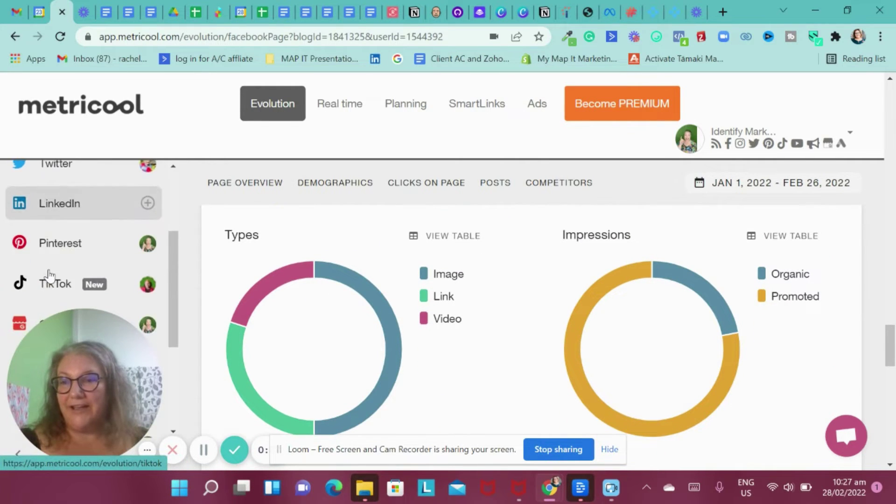
{"action": "scroll", "coordinate": [49, 276], "scroll_direction": "down", "scroll_amount": 1}
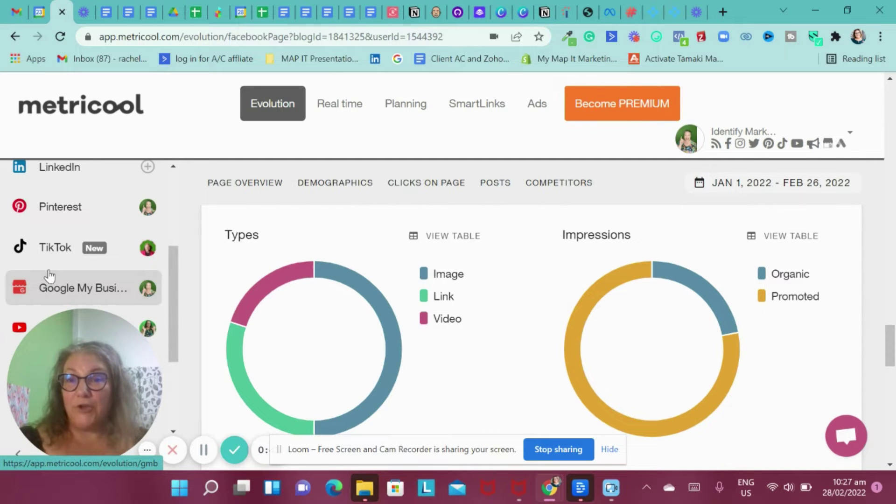
{"action": "right_click", "coordinate": [339, 112]}
{"action": "left_click", "coordinate": [327, 104]}
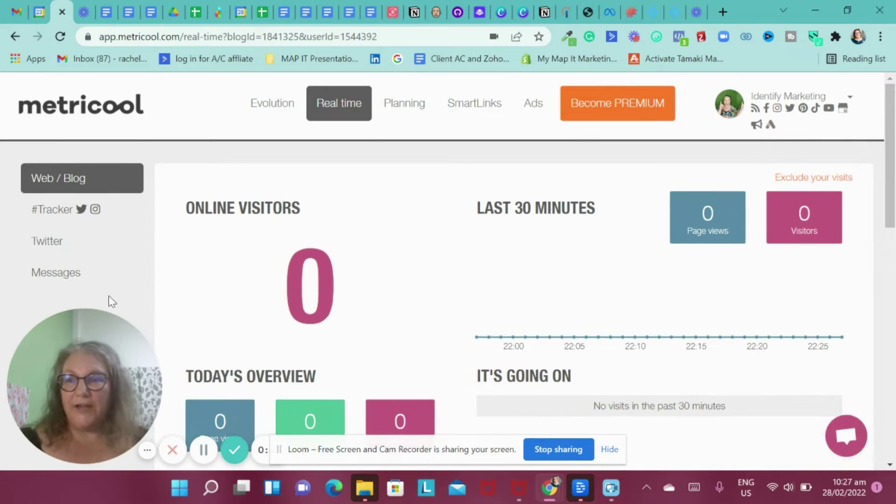
- Check the real-time inbox and Twitter activity, then open the #Tracker hashtag page
{"action": "left_click", "coordinate": [60, 280]}
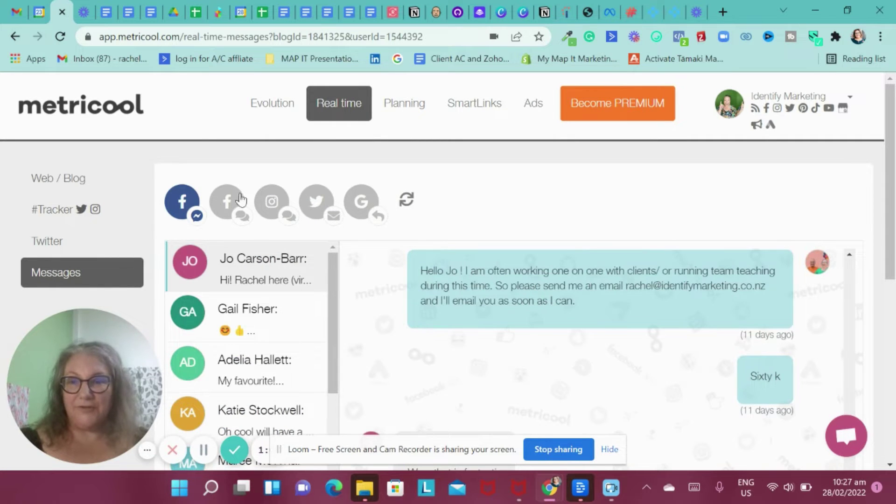
{"action": "left_click", "coordinate": [51, 247]}
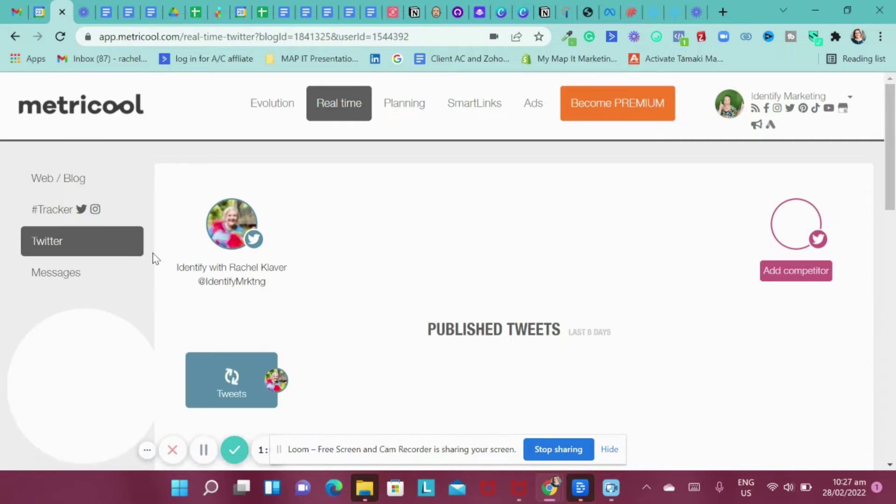
{"action": "scroll", "coordinate": [410, 340], "scroll_direction": "down", "scroll_amount": 1}
{"action": "scroll", "coordinate": [410, 339], "scroll_direction": "down", "scroll_amount": 9}
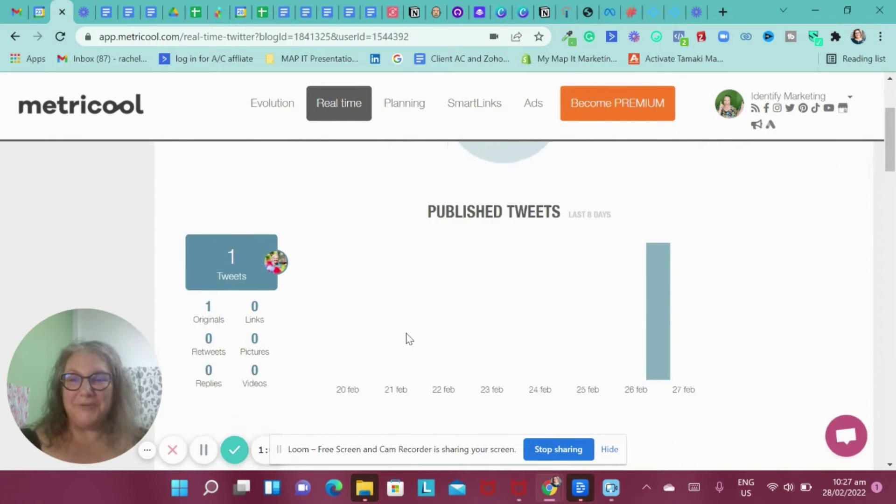
{"action": "scroll", "coordinate": [409, 339], "scroll_direction": "down", "scroll_amount": 1}
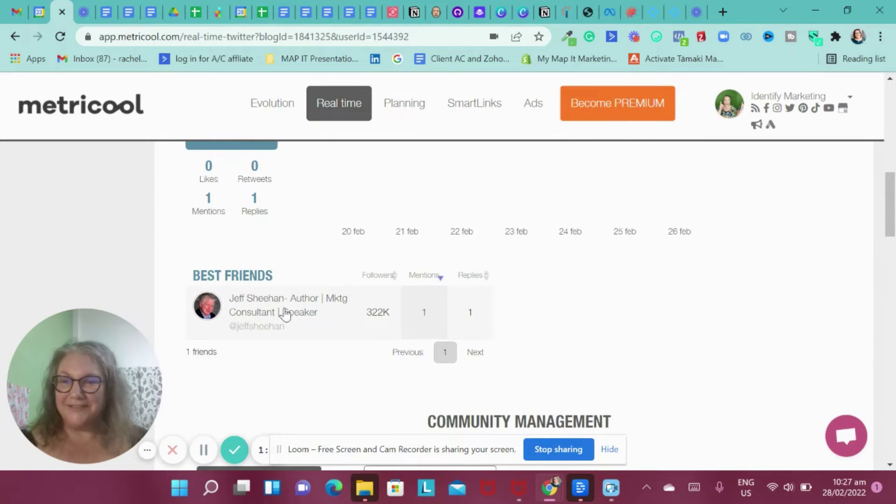
{"action": "scroll", "coordinate": [284, 312], "scroll_direction": "up", "scroll_amount": 4}
{"action": "scroll", "coordinate": [284, 314], "scroll_direction": "up", "scroll_amount": 4}
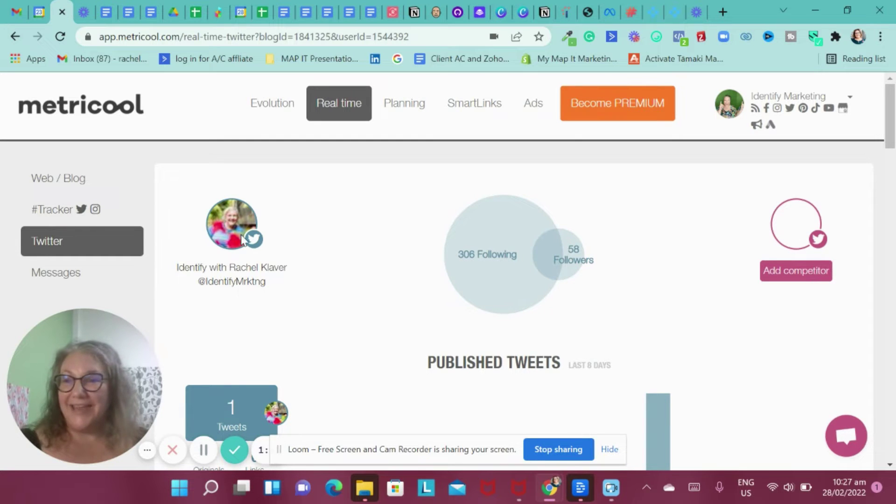
{"action": "left_click", "coordinate": [65, 211]}
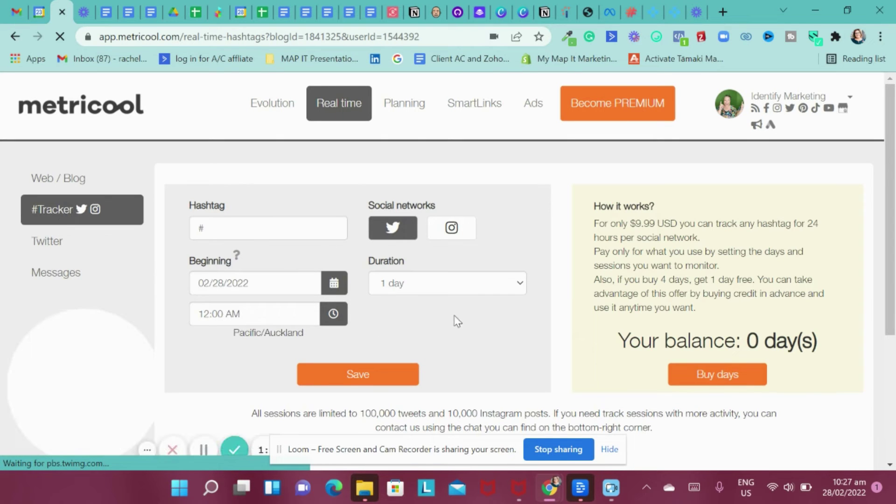
{"action": "scroll", "coordinate": [426, 325], "scroll_direction": "down", "scroll_amount": 1}
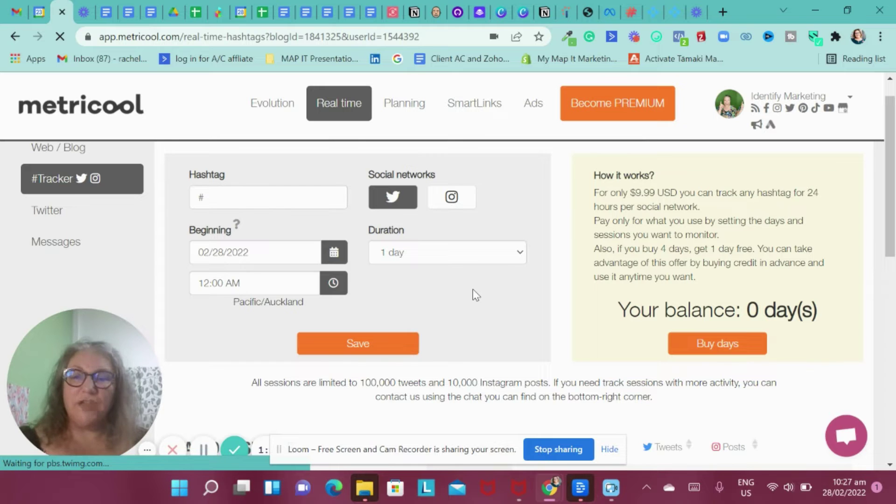
{"action": "scroll", "coordinate": [472, 290], "scroll_direction": "up", "scroll_amount": 1}
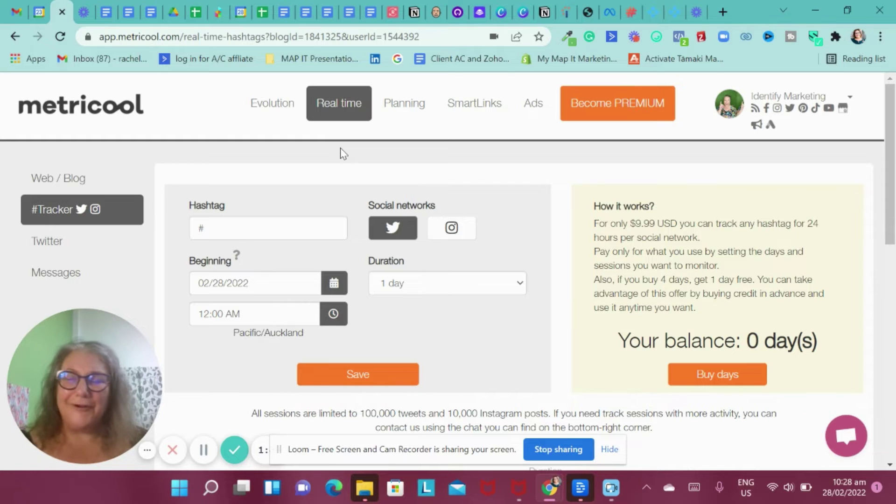
{"action": "left_click", "coordinate": [405, 110]}
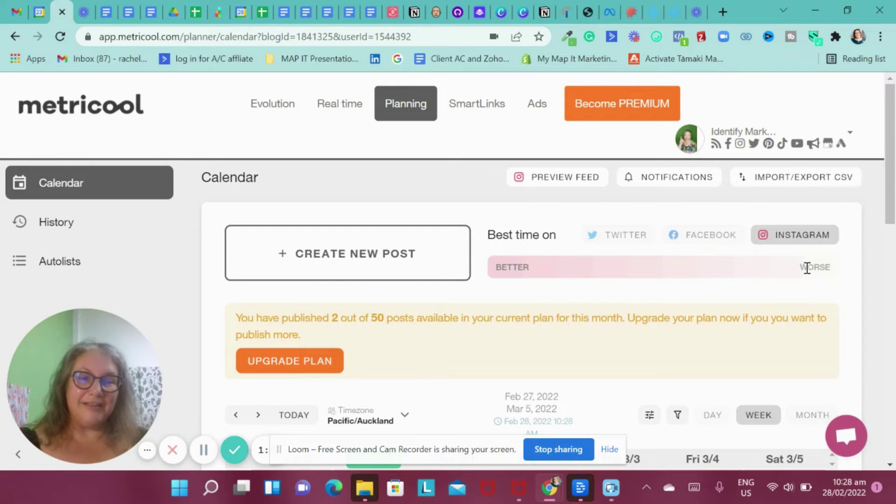
- Show Facebook's best posting times on the planning calendar
{"action": "left_click", "coordinate": [707, 238]}
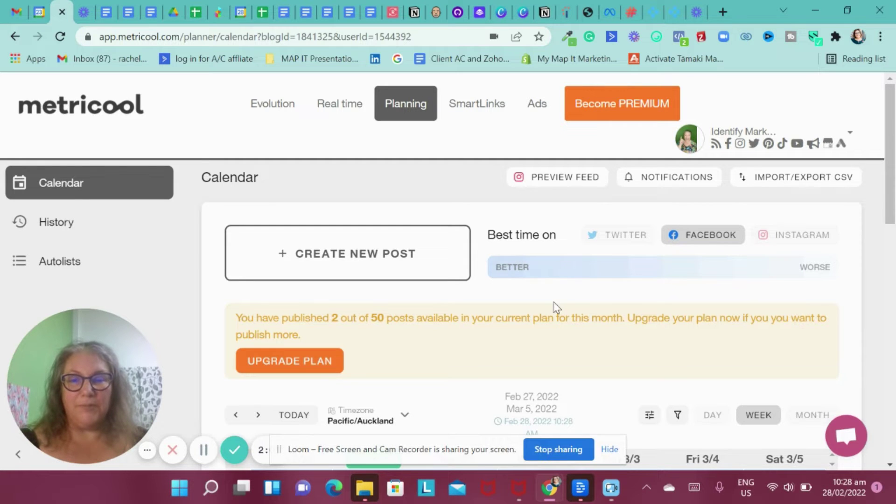
{"action": "scroll", "coordinate": [555, 306], "scroll_direction": "down", "scroll_amount": 5}
{"action": "scroll", "coordinate": [554, 306], "scroll_direction": "down", "scroll_amount": 6}
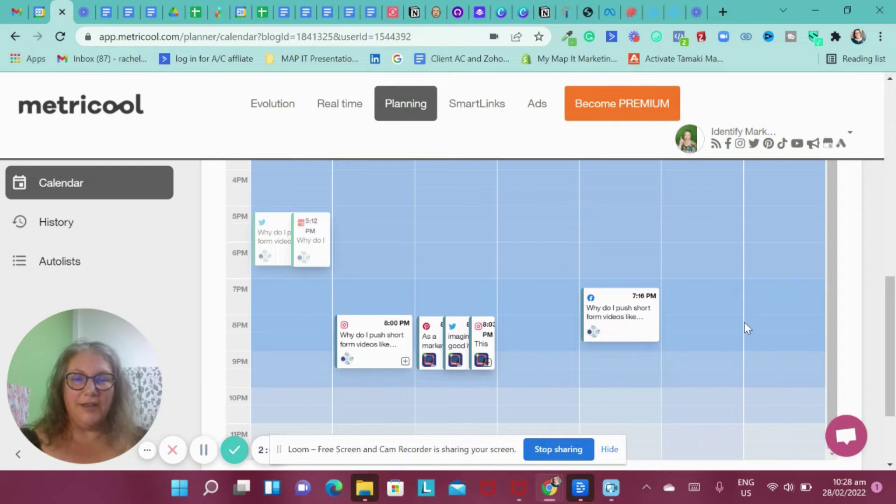
{"action": "scroll", "coordinate": [744, 323], "scroll_direction": "up", "scroll_amount": 11}
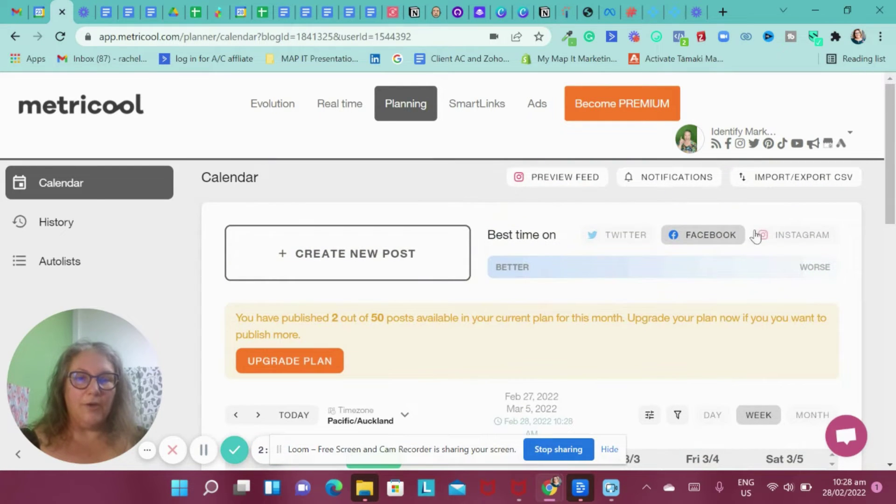
- Switch best times back to Instagram and scroll through the Feb 27–Mar 5 week
{"action": "right_click", "coordinate": [796, 231]}
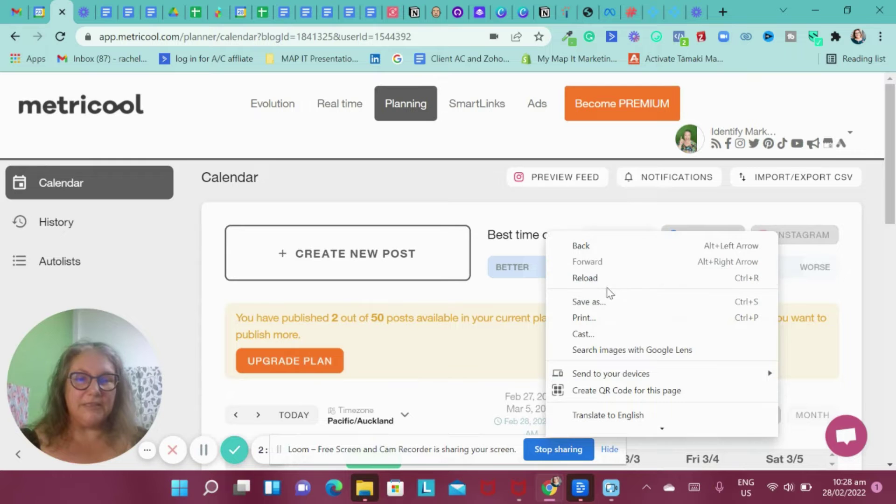
{"action": "left_click", "coordinate": [796, 231]}
{"action": "scroll", "coordinate": [643, 313], "scroll_direction": "down", "scroll_amount": 1}
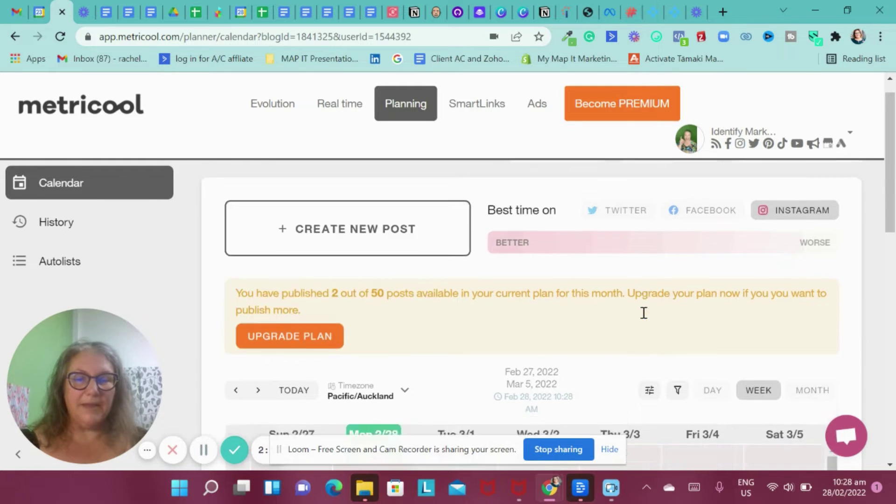
{"action": "scroll", "coordinate": [644, 313], "scroll_direction": "down", "scroll_amount": 10}
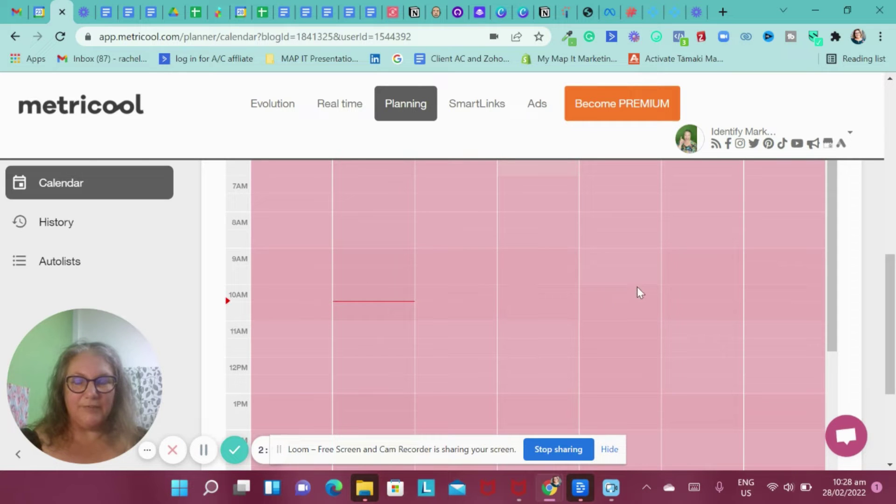
{"action": "scroll", "coordinate": [601, 316], "scroll_direction": "up", "scroll_amount": 10}
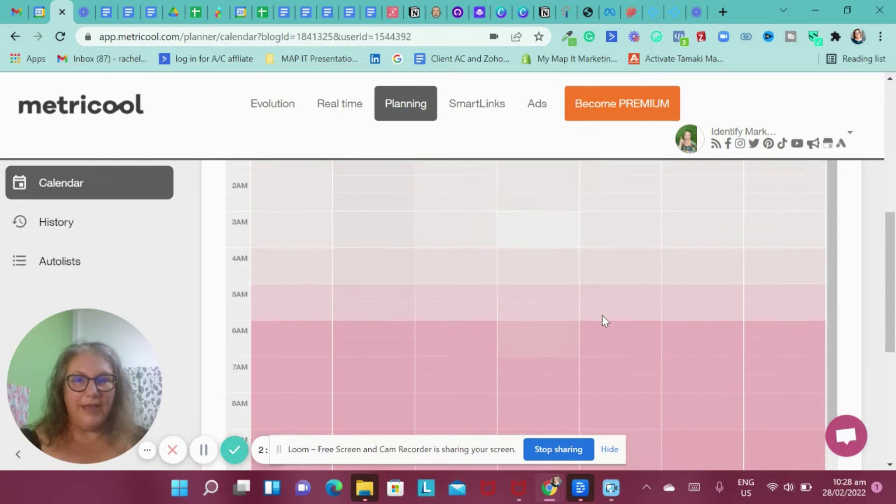
{"action": "scroll", "coordinate": [602, 315], "scroll_direction": "down", "scroll_amount": 10}
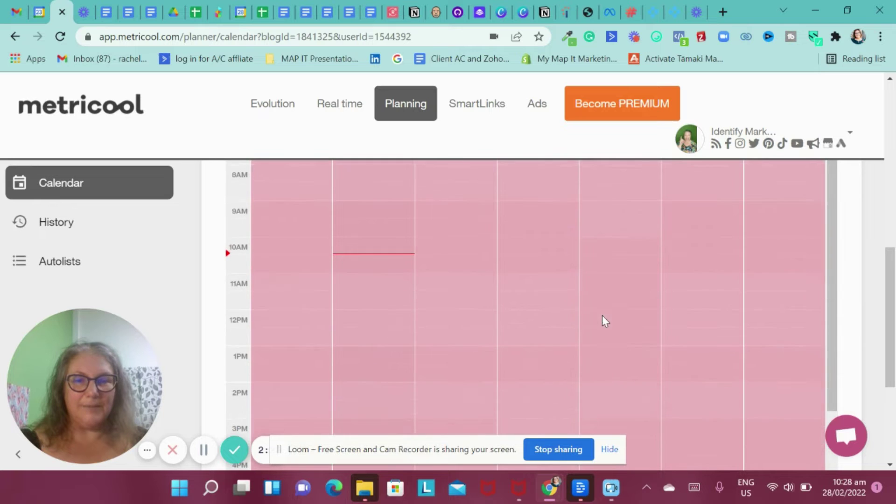
{"action": "scroll", "coordinate": [612, 362], "scroll_direction": "down", "scroll_amount": 4}
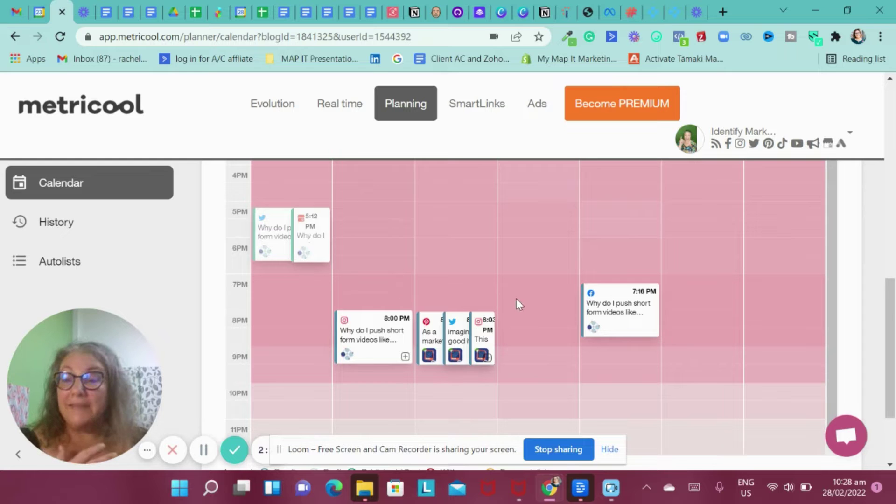
{"action": "scroll", "coordinate": [516, 299], "scroll_direction": "up", "scroll_amount": 8}
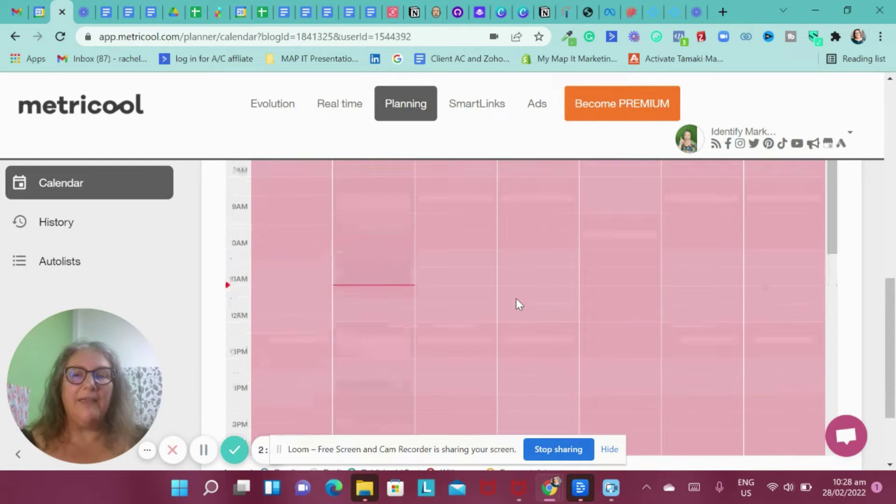
{"action": "scroll", "coordinate": [516, 298], "scroll_direction": "up", "scroll_amount": 8}
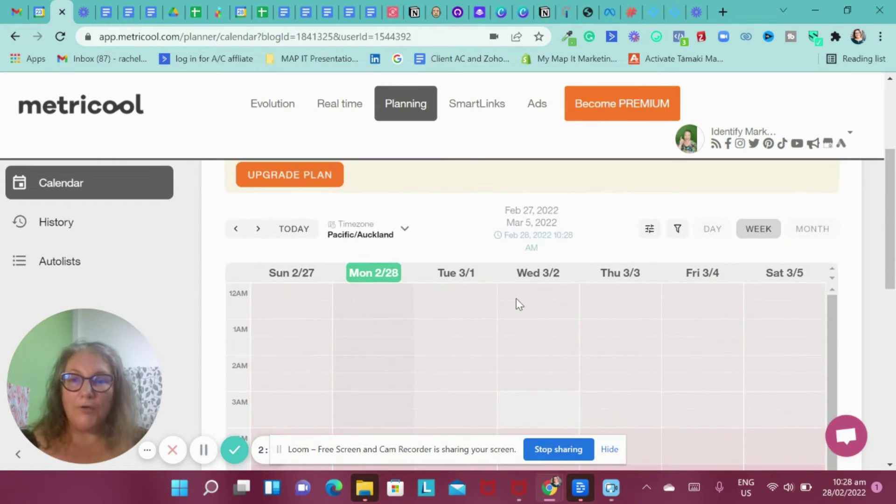
{"action": "scroll", "coordinate": [516, 304], "scroll_direction": "up", "scroll_amount": 3}
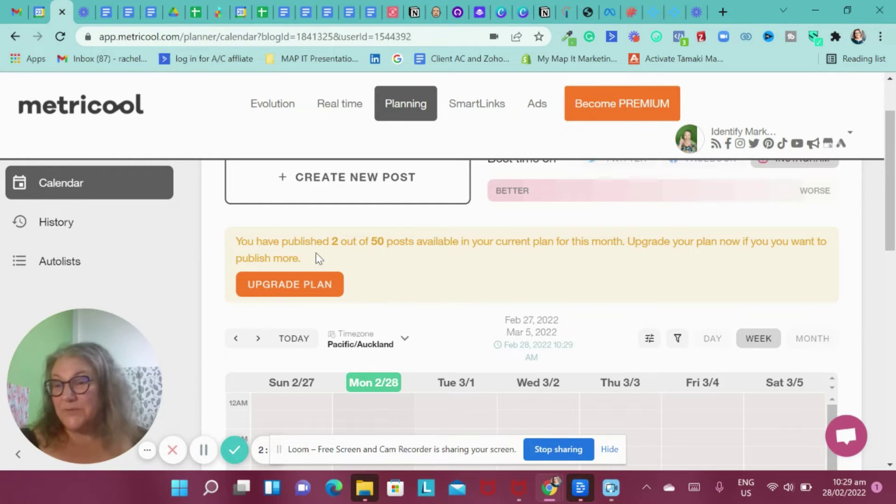
{"action": "scroll", "coordinate": [450, 276], "scroll_direction": "up", "scroll_amount": 2}
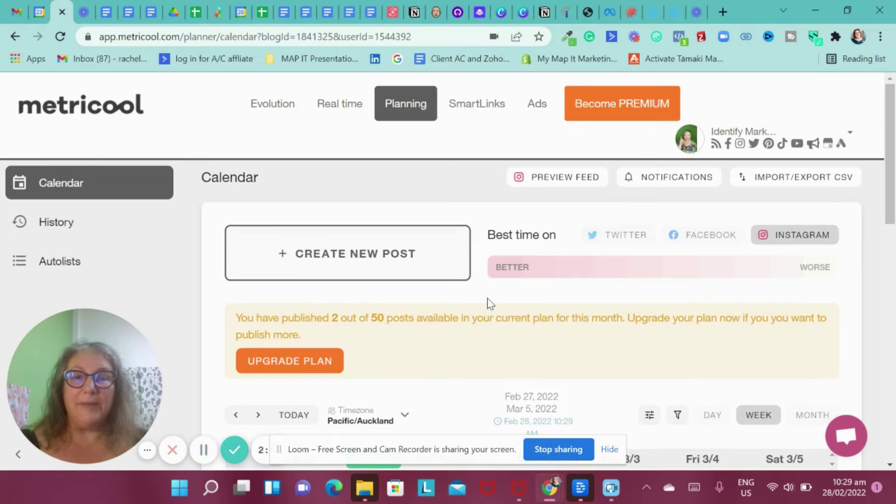
{"action": "left_click", "coordinate": [553, 178]}
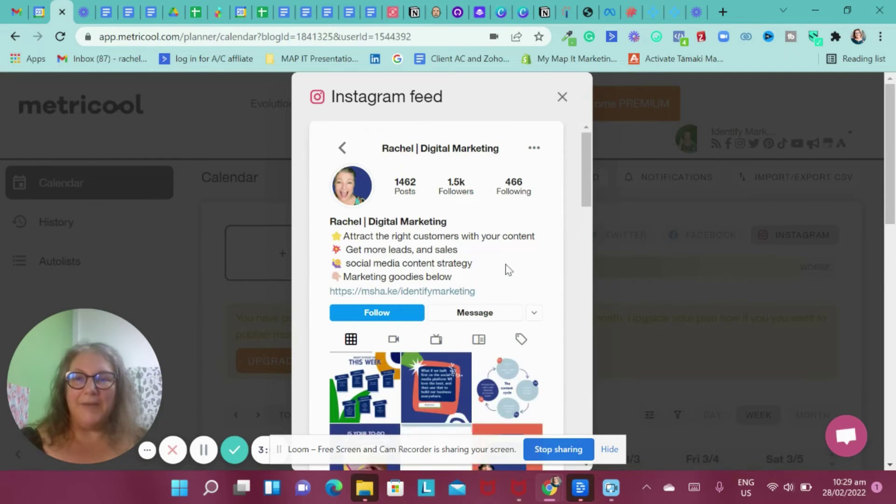
{"action": "scroll", "coordinate": [506, 269], "scroll_direction": "down", "scroll_amount": 1}
{"action": "scroll", "coordinate": [508, 269], "scroll_direction": "down", "scroll_amount": 1}
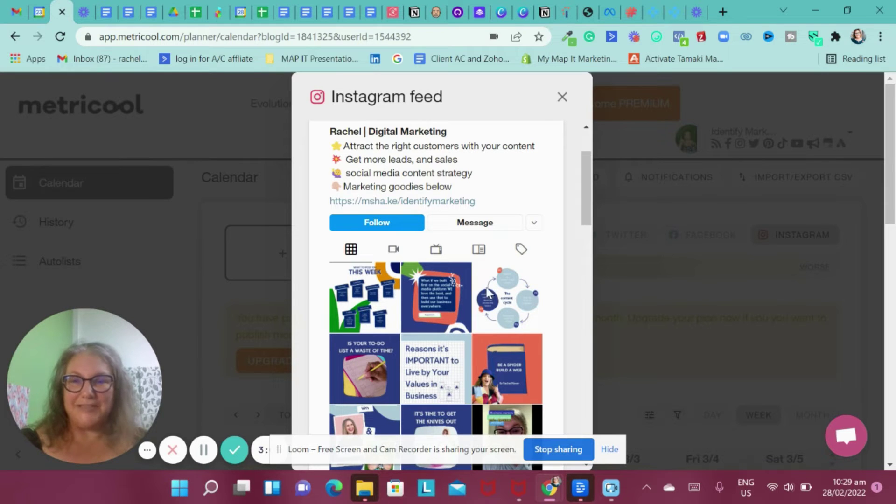
{"action": "scroll", "coordinate": [442, 357], "scroll_direction": "down", "scroll_amount": 1}
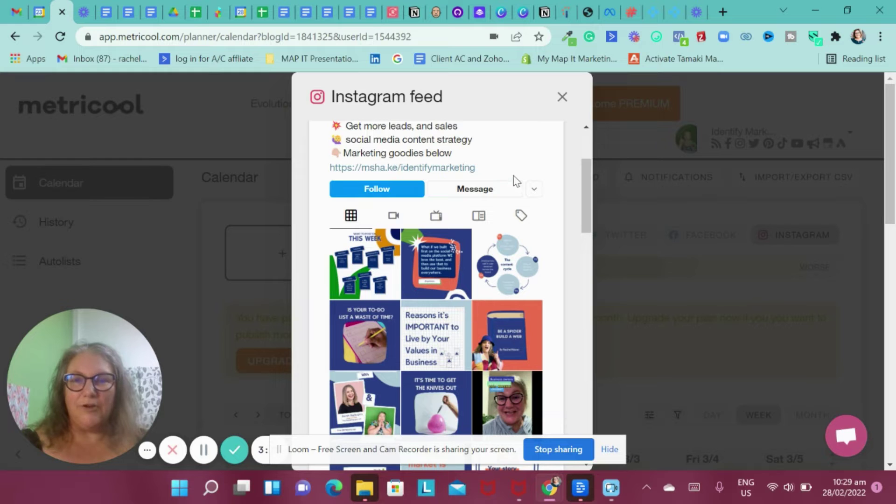
{"action": "left_click", "coordinate": [562, 97]}
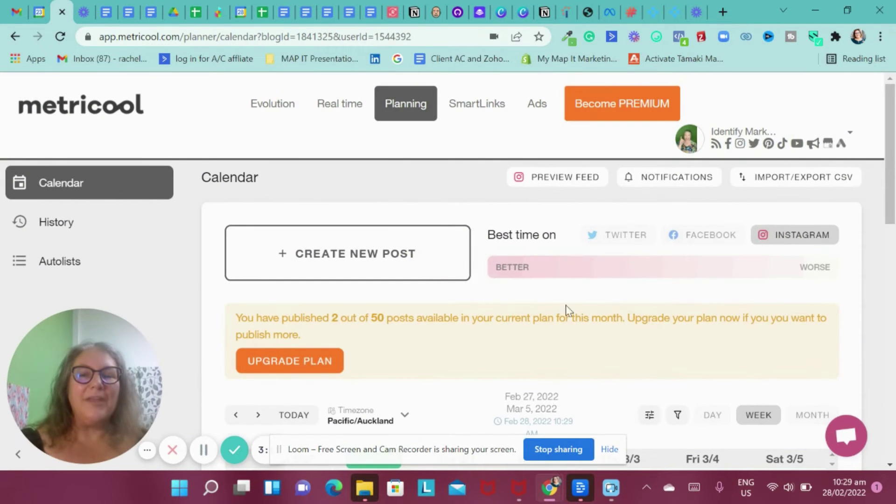
{"action": "left_click", "coordinate": [335, 262]}
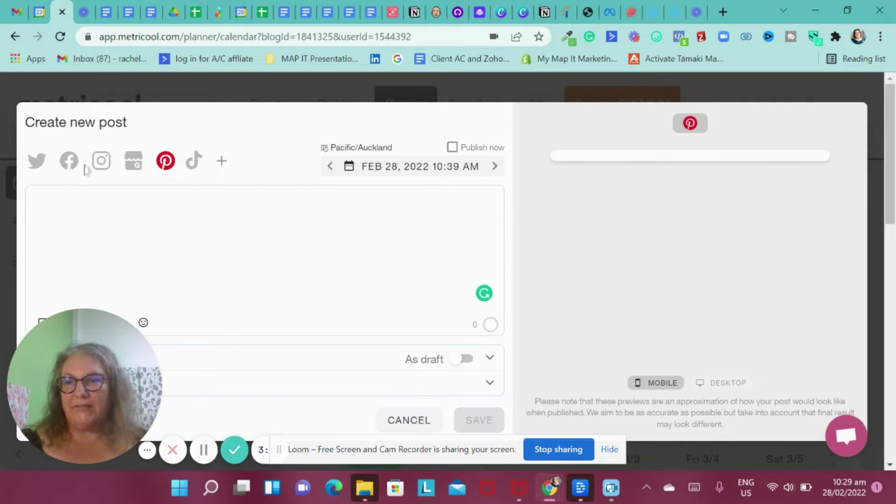
{"action": "left_click", "coordinate": [101, 160]}
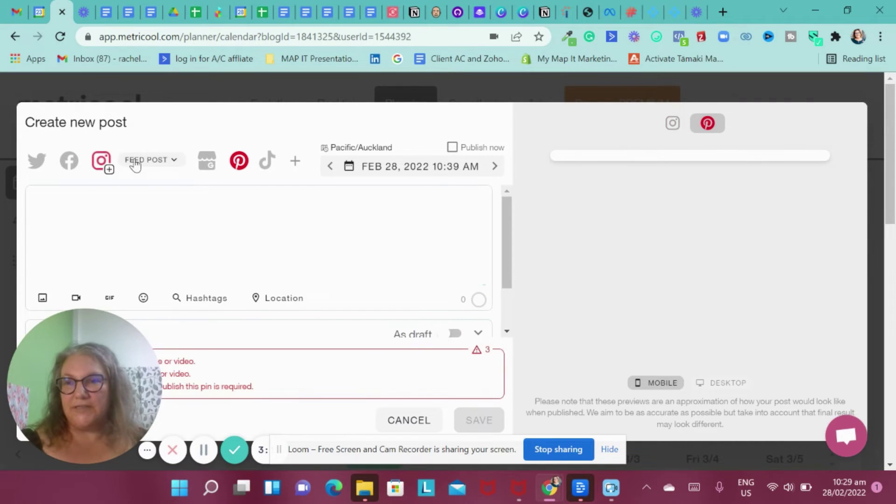
{"action": "left_click", "coordinate": [238, 162]}
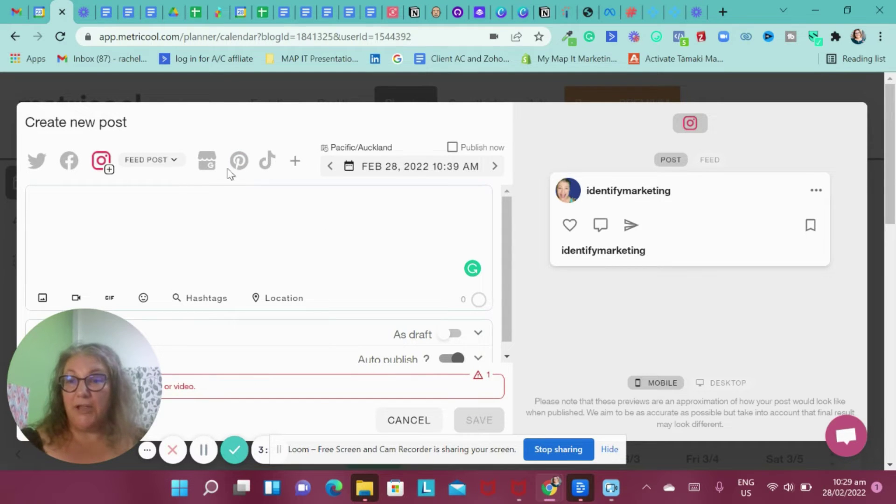
{"action": "left_click", "coordinate": [207, 163]}
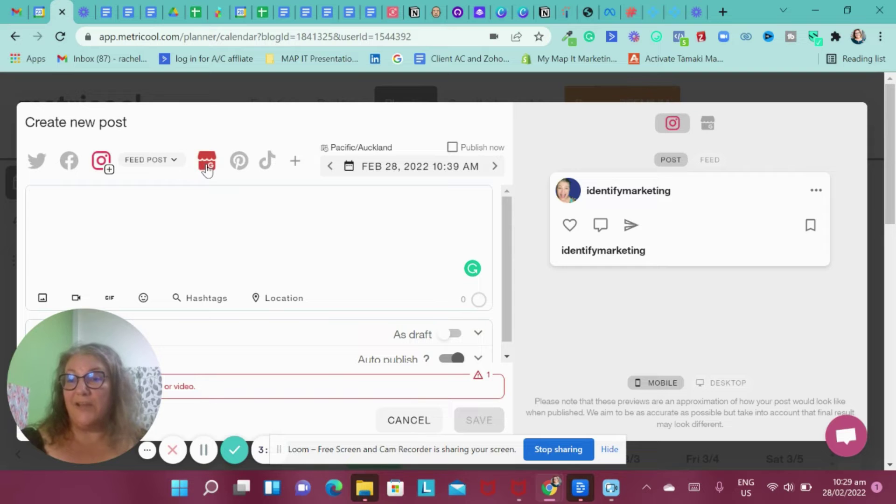
{"action": "left_click", "coordinate": [207, 169]}
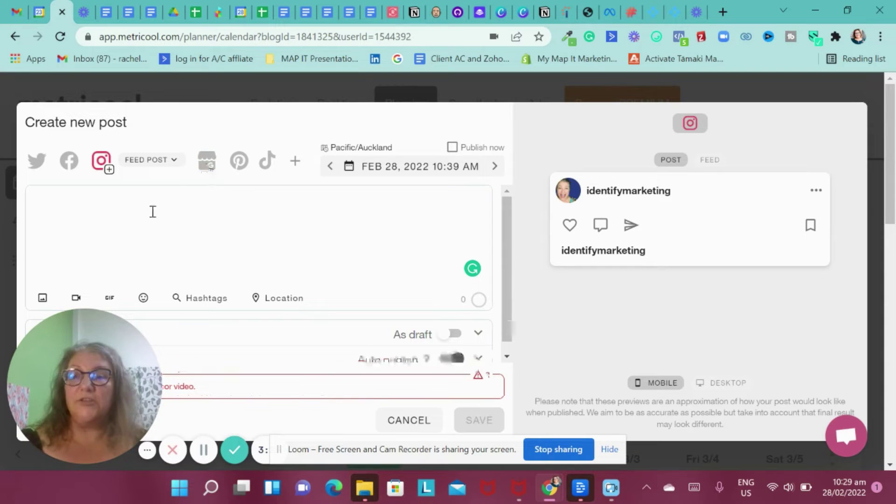
{"action": "left_click_drag", "start_coordinate": [105, 375], "coordinate": [654, 144]}
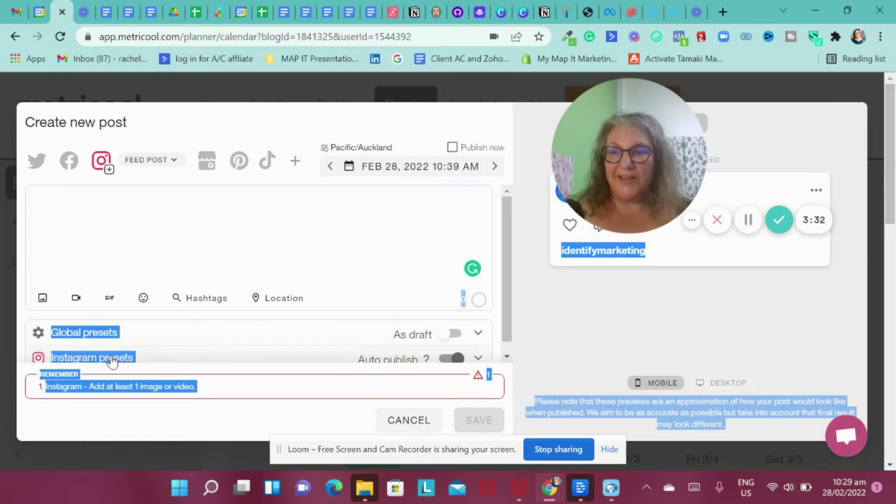
{"action": "scroll", "coordinate": [110, 362], "scroll_direction": "down", "scroll_amount": 1}
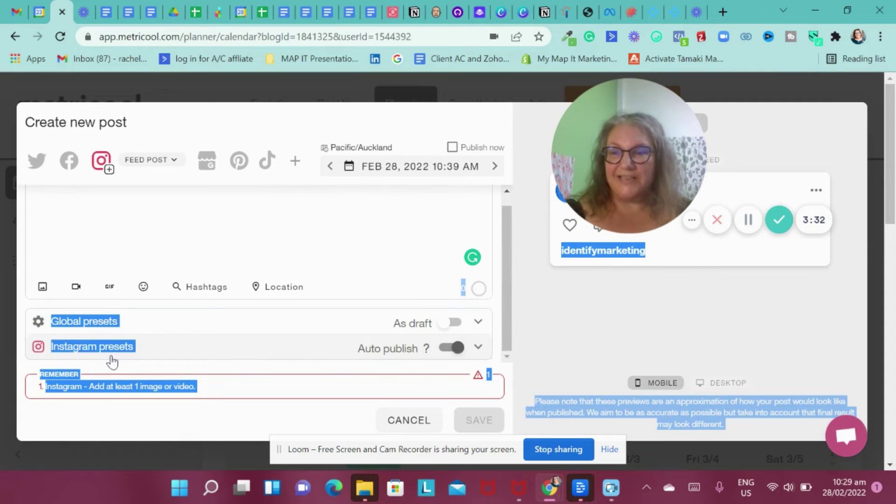
{"action": "left_click", "coordinate": [43, 286]}
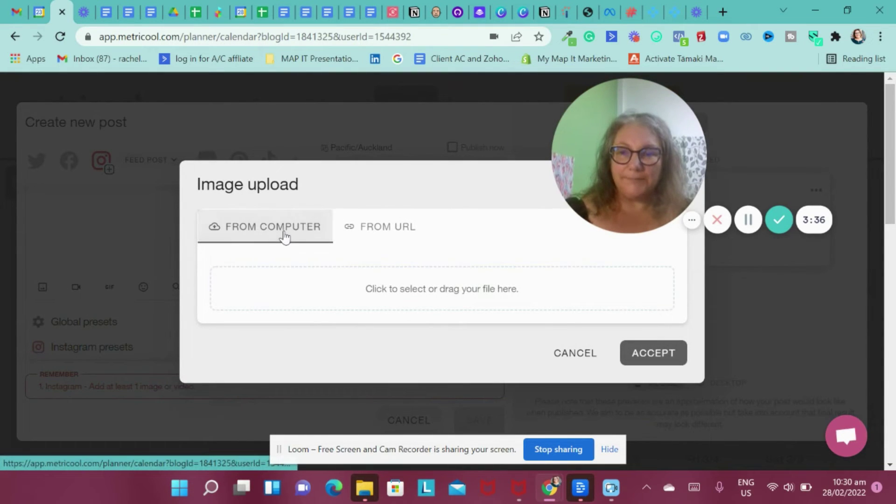
- Attach the Spud Logo B image from the computer to the Instagram post
{"action": "left_click", "coordinate": [423, 294]}
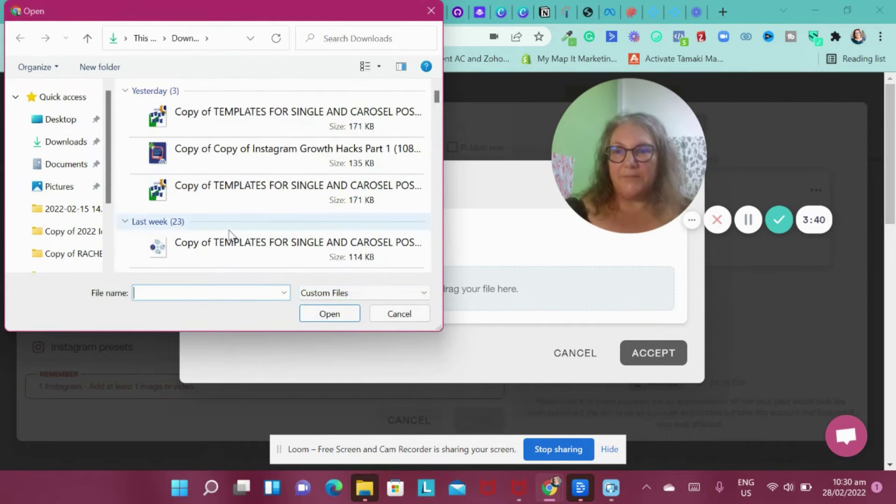
{"action": "scroll", "coordinate": [231, 240], "scroll_direction": "down", "scroll_amount": 3}
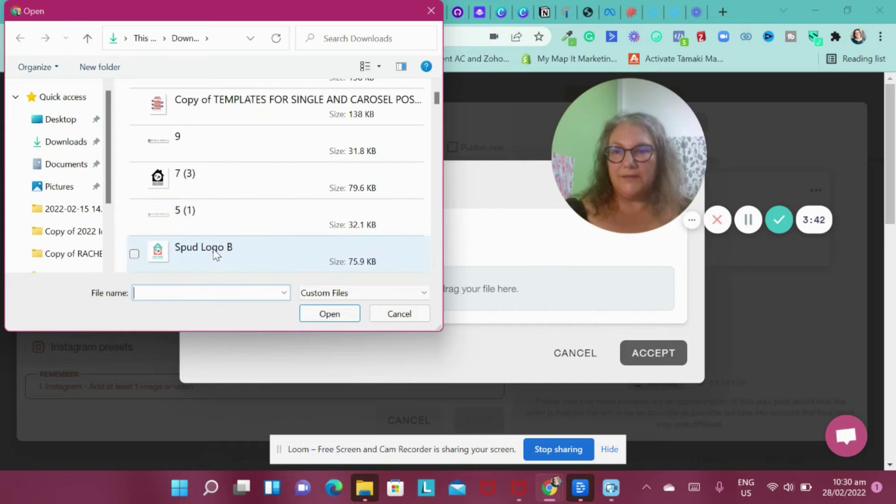
{"action": "left_click", "coordinate": [214, 254]}
{"action": "left_click", "coordinate": [329, 314]}
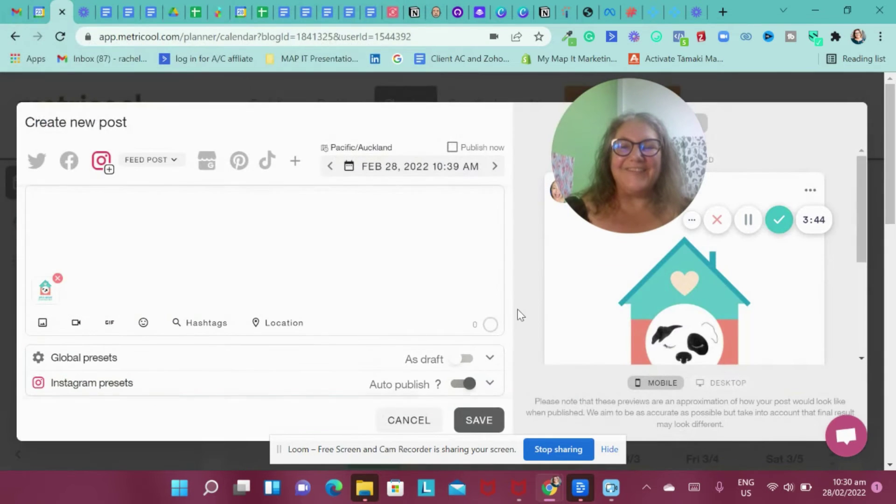
{"action": "scroll", "coordinate": [677, 300], "scroll_direction": "up", "scroll_amount": 1}
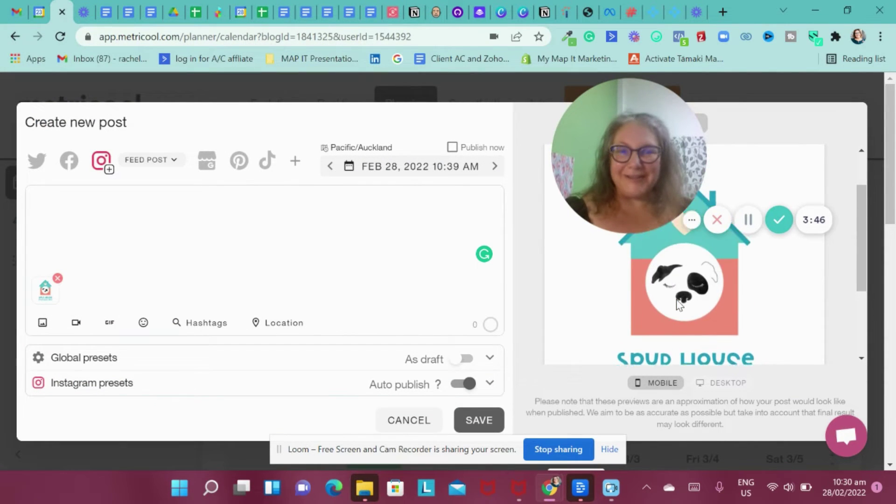
{"action": "scroll", "coordinate": [679, 305], "scroll_direction": "down", "scroll_amount": 1}
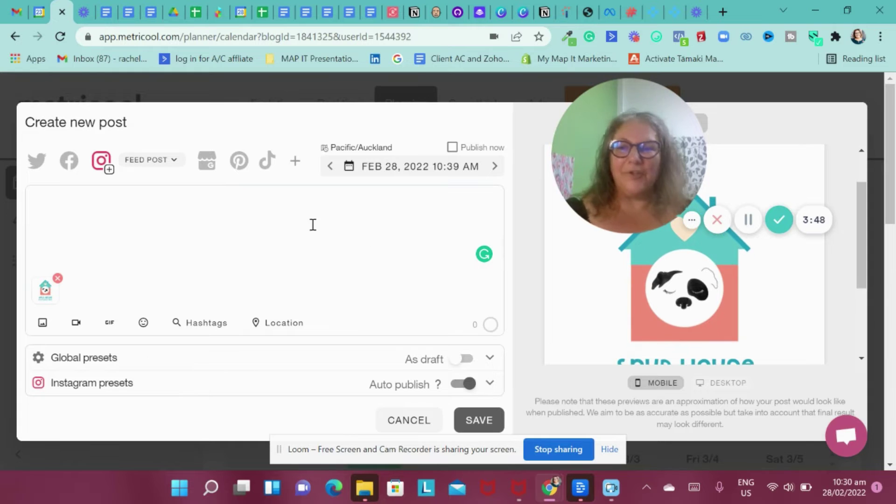
- Write the caption 'test' with 'copy and paste hashtags' on the next line
{"action": "type", "text": "e"}
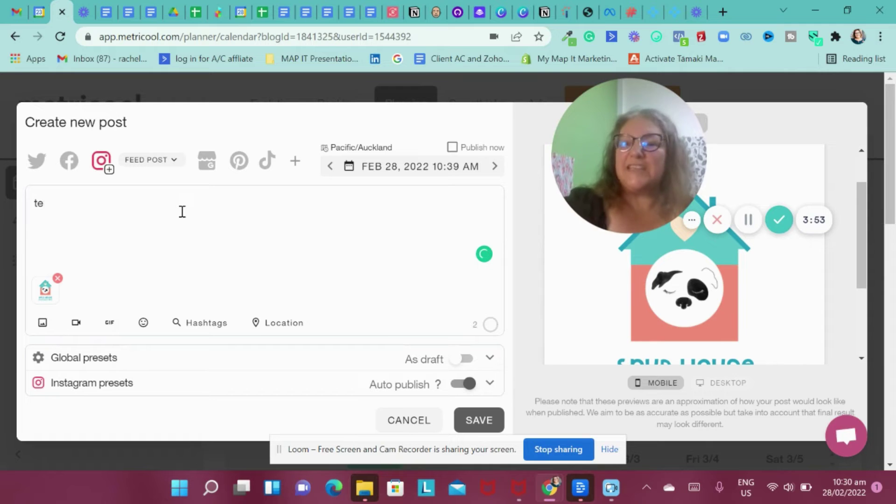
{"action": "type", "text": "wsst"}
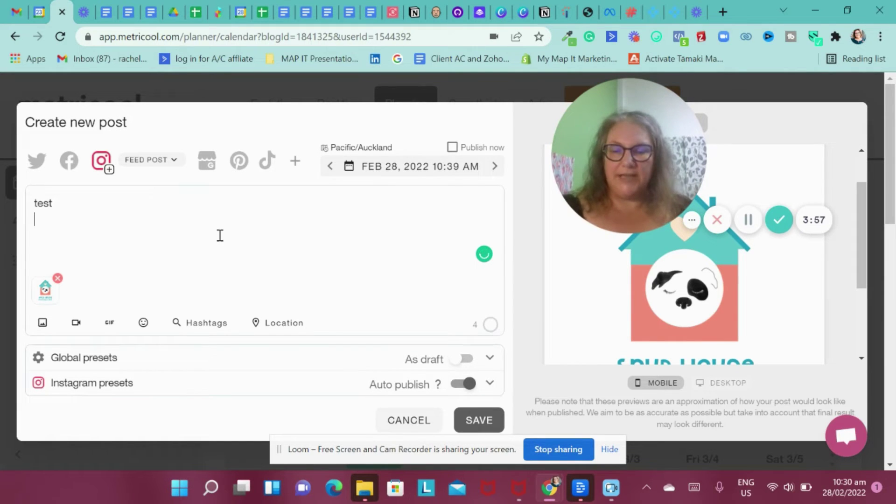
{"action": "key", "text": "Return"}
{"action": "key", "text": "Return"}
{"action": "type", "text": "copy "}
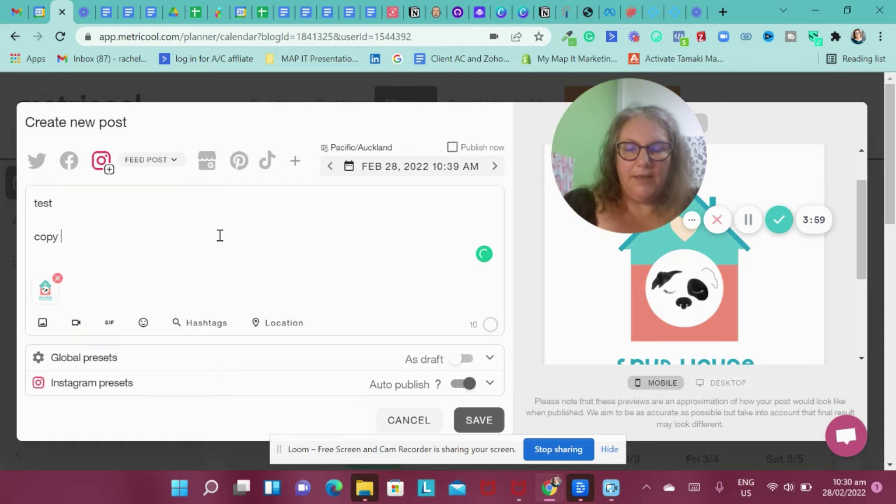
{"action": "type", "text": "and paste "}
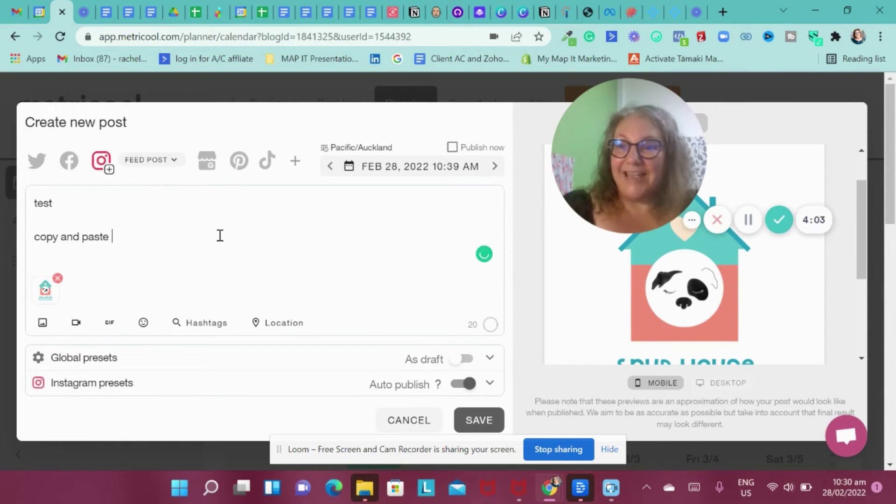
{"action": "type", "text": "hash"}
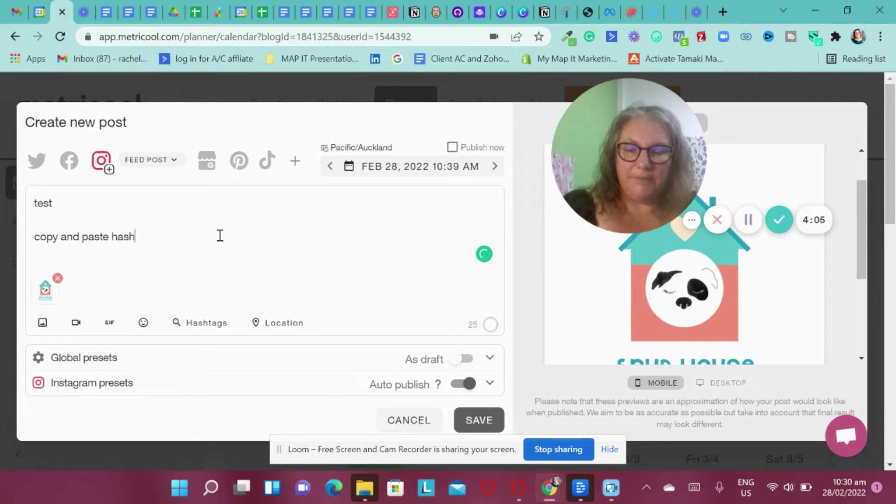
{"action": "type", "text": "tags"}
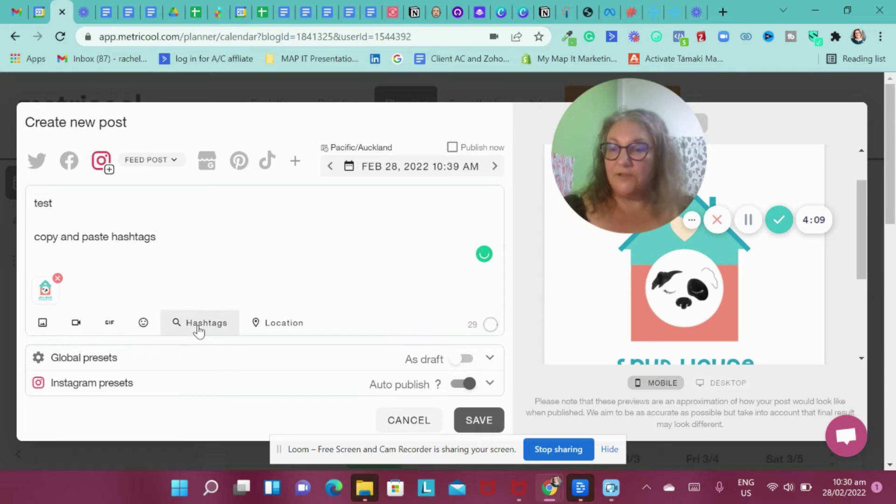
- Search 'auckland,' and set the post location to Auckland, New Zealand
{"action": "left_click", "coordinate": [274, 326]}
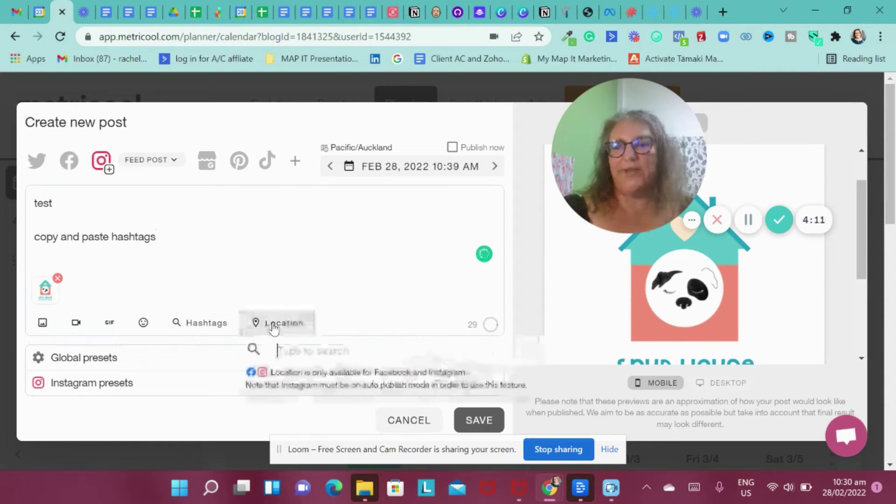
{"action": "type", "text": "au"}
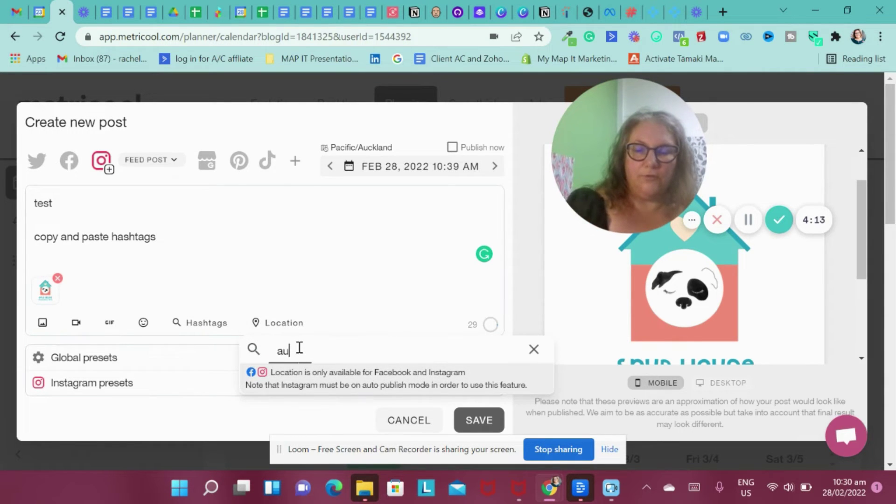
{"action": "type", "text": "ckland"}
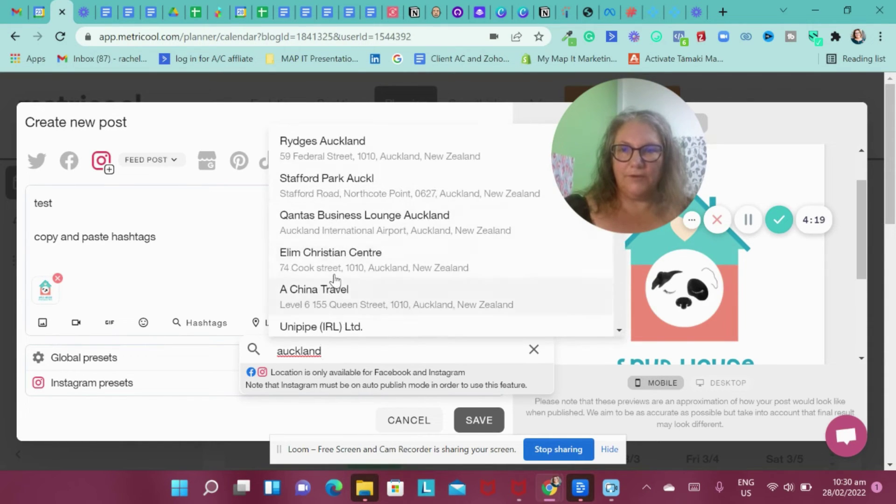
{"action": "scroll", "coordinate": [335, 280], "scroll_direction": "down", "scroll_amount": 7}
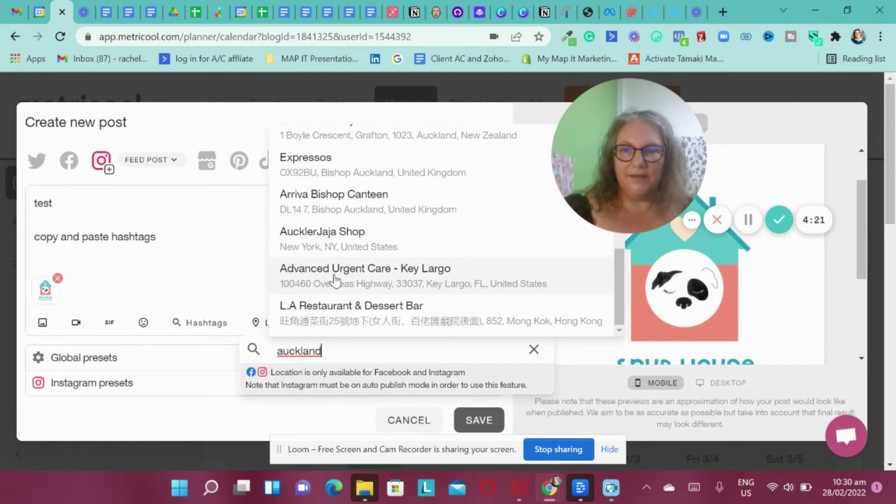
{"action": "left_click", "coordinate": [333, 354]}
{"action": "type", "text": ","}
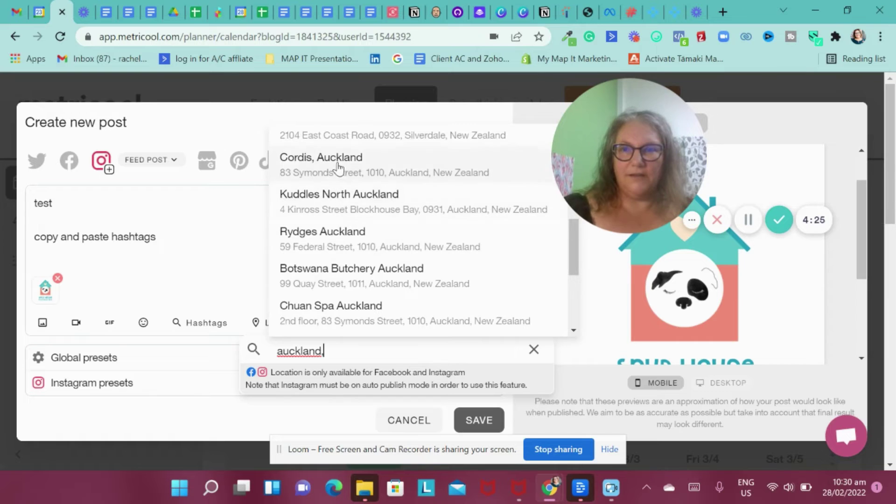
{"action": "scroll", "coordinate": [351, 198], "scroll_direction": "up", "scroll_amount": 3}
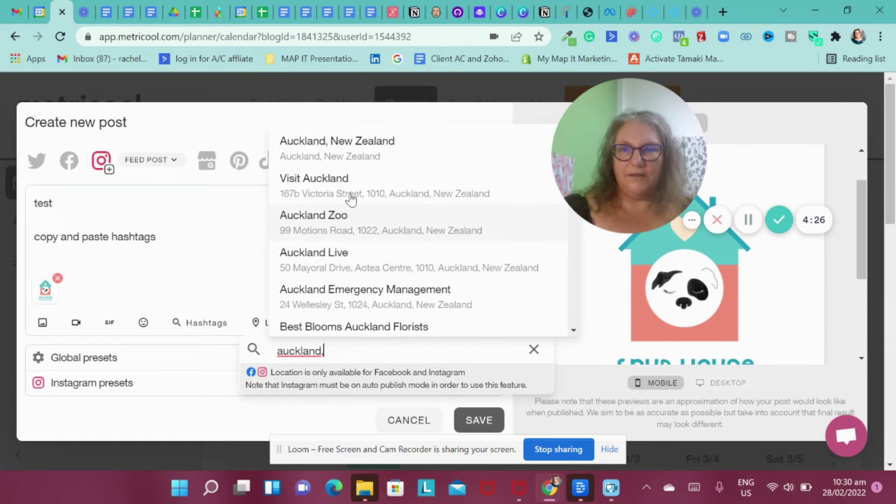
{"action": "left_click", "coordinate": [320, 148]}
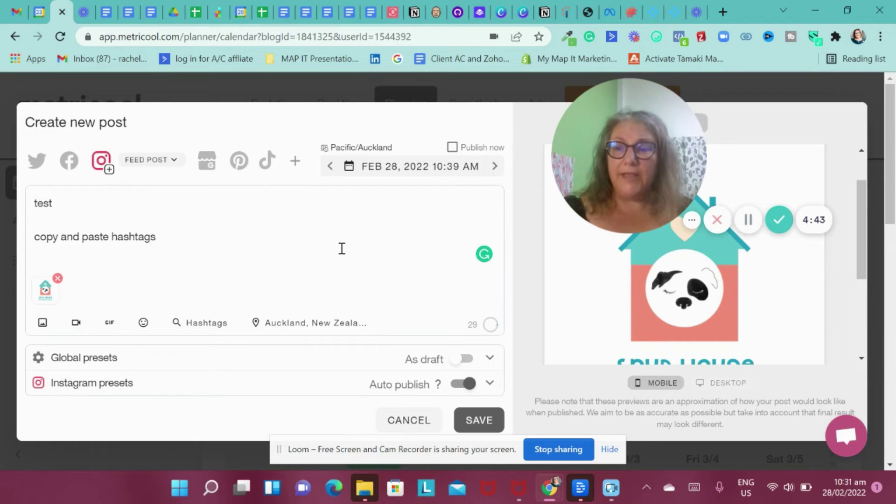
- Schedule the Instagram post for March 2, 2022 at 7:39 PM and save it
{"action": "left_click", "coordinate": [394, 175]}
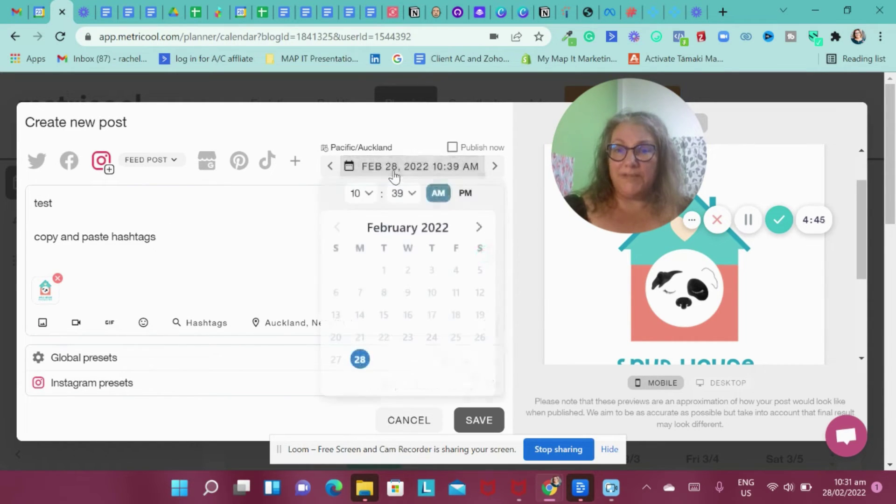
{"action": "left_click", "coordinate": [479, 229]}
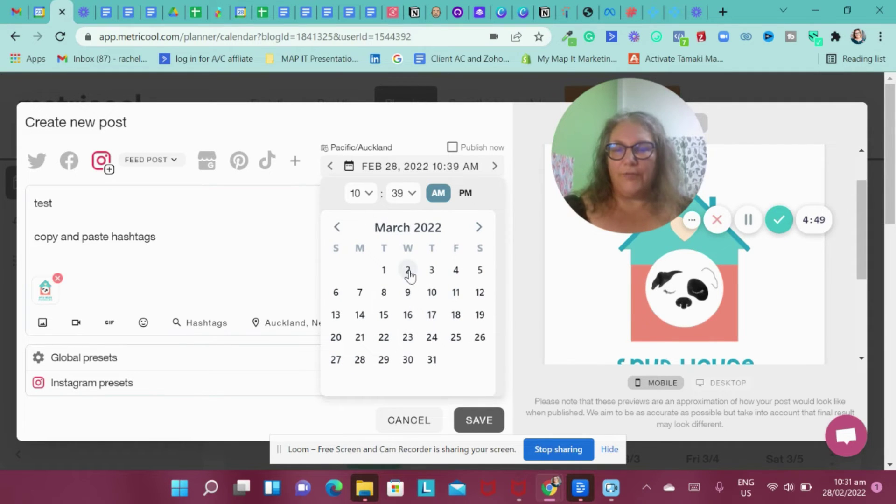
{"action": "left_click", "coordinate": [408, 271]}
{"action": "left_click", "coordinate": [361, 193]}
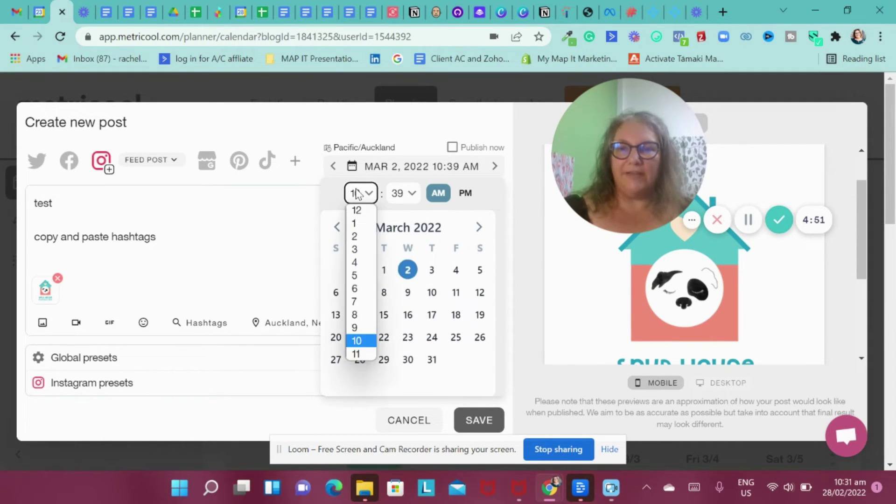
{"action": "left_click", "coordinate": [368, 303]}
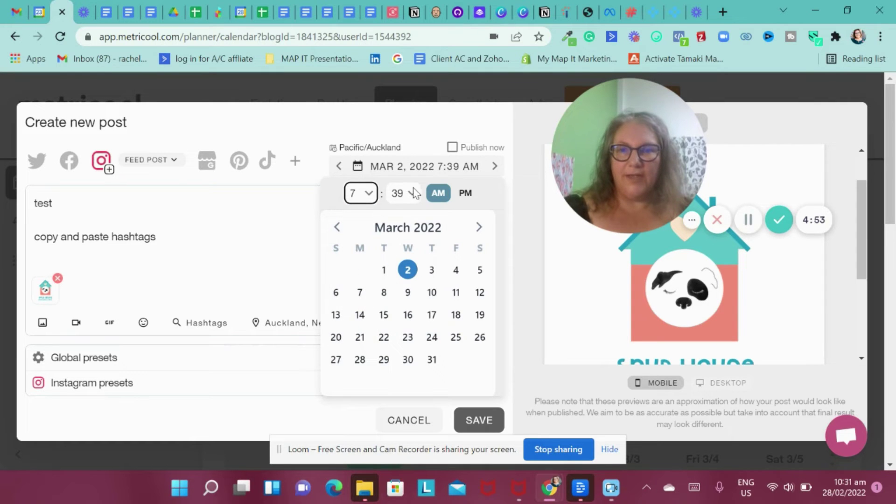
{"action": "left_click", "coordinate": [468, 195]}
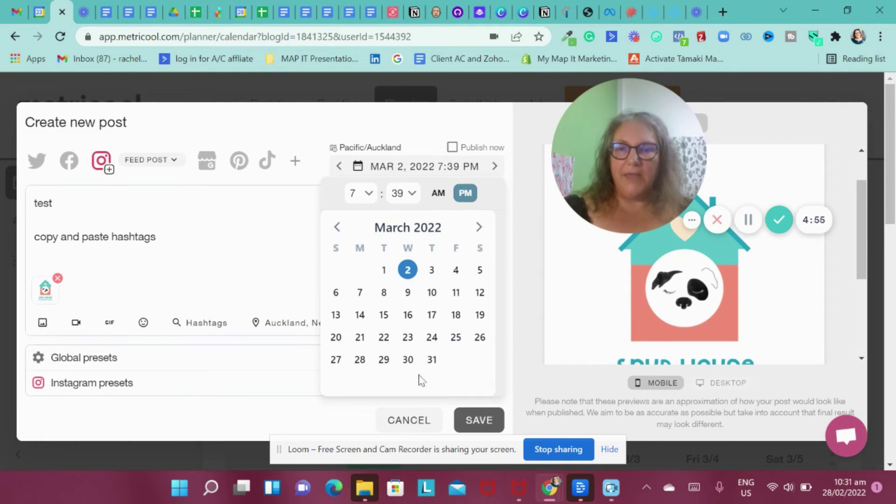
{"action": "left_click", "coordinate": [473, 419]}
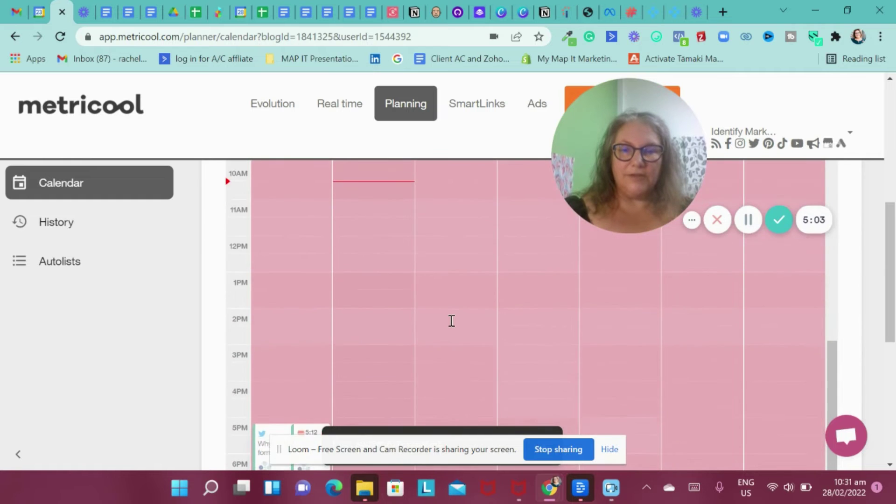
- Duplicate the 7:39 PM Instagram post
{"action": "scroll", "coordinate": [451, 321], "scroll_direction": "down", "scroll_amount": 5}
{"action": "mouse_move", "coordinate": [549, 332]}
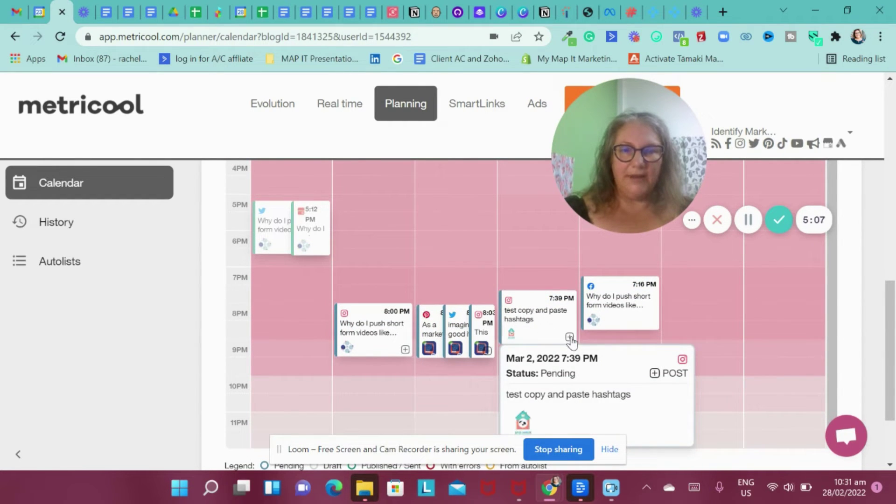
{"action": "left_click", "coordinate": [569, 337]}
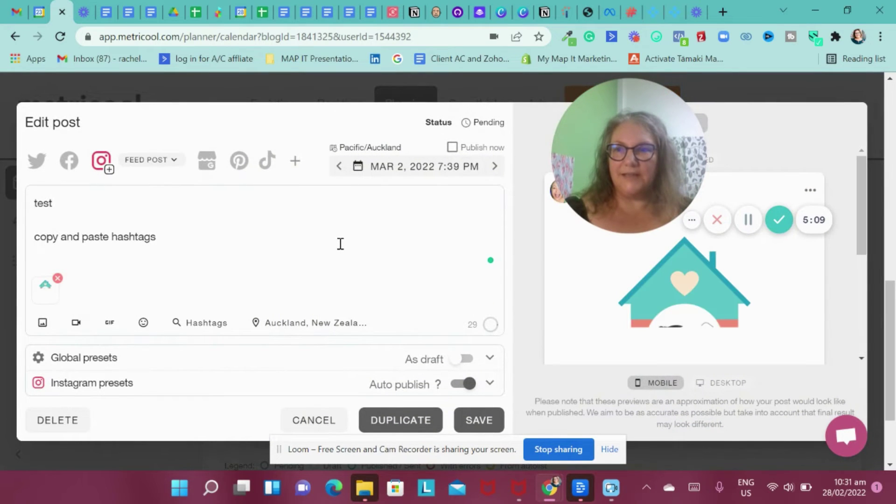
{"action": "left_click", "coordinate": [404, 421]}
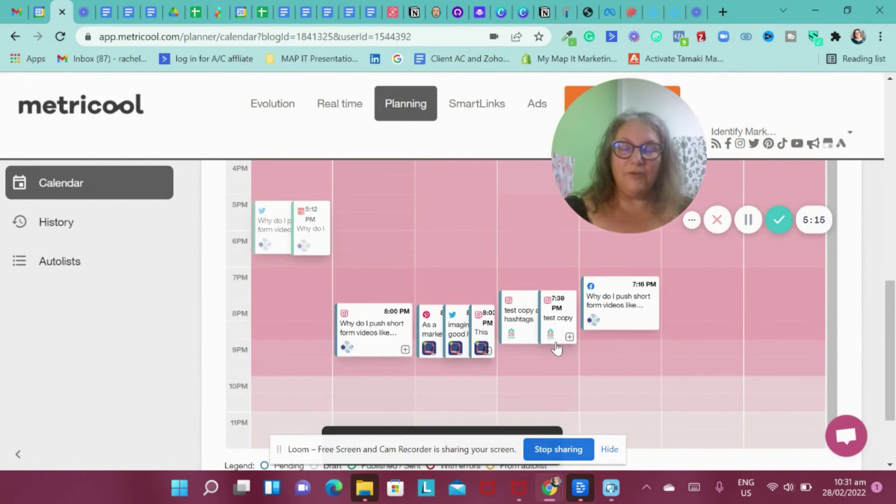
- Trim the copy's caption to 'test', add Facebook, move it to March 3 and save
{"action": "mouse_move", "coordinate": [557, 327]}
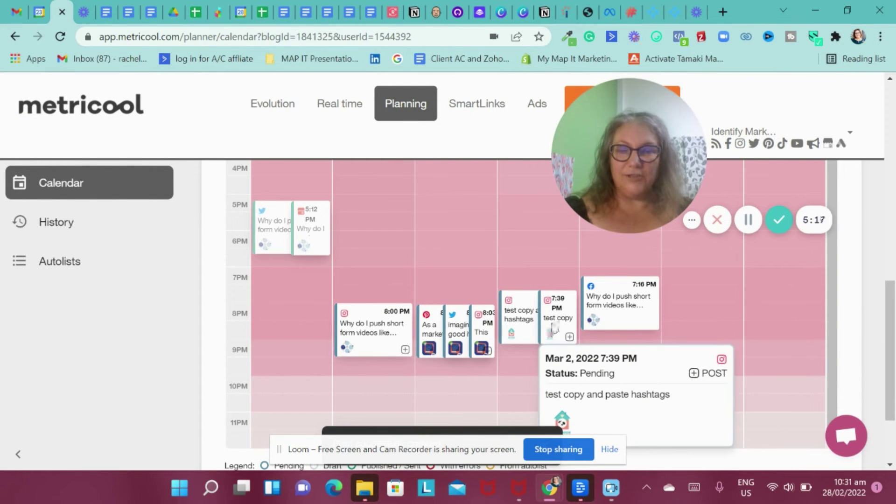
{"action": "left_click", "coordinate": [554, 330]}
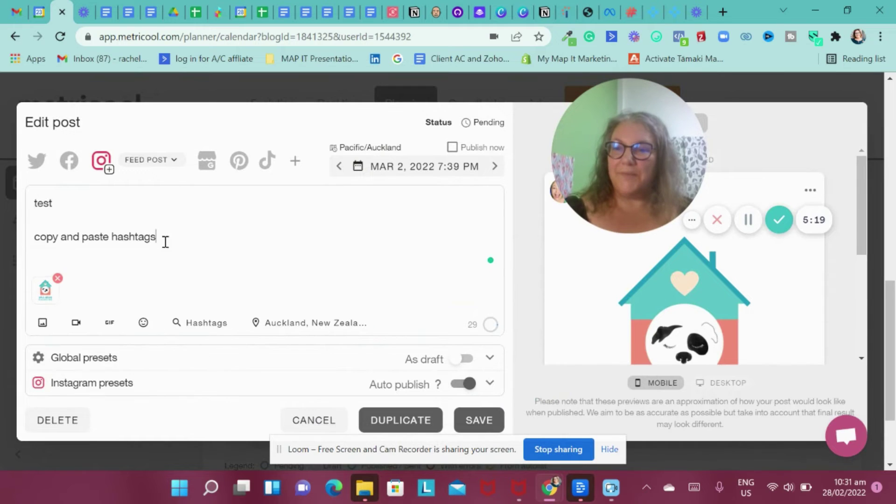
{"action": "left_click_drag", "start_coordinate": [165, 241], "coordinate": [20, 252]}
{"action": "key", "text": "BackSpace"}
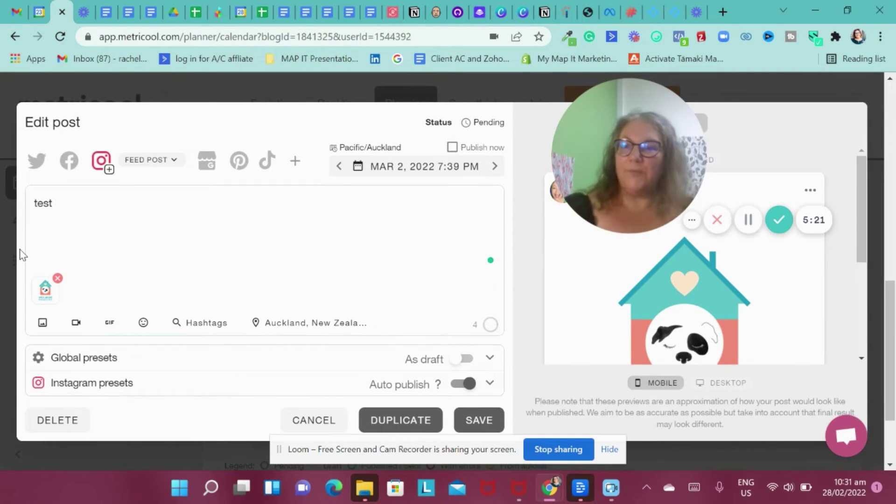
{"action": "left_click", "coordinate": [68, 161]}
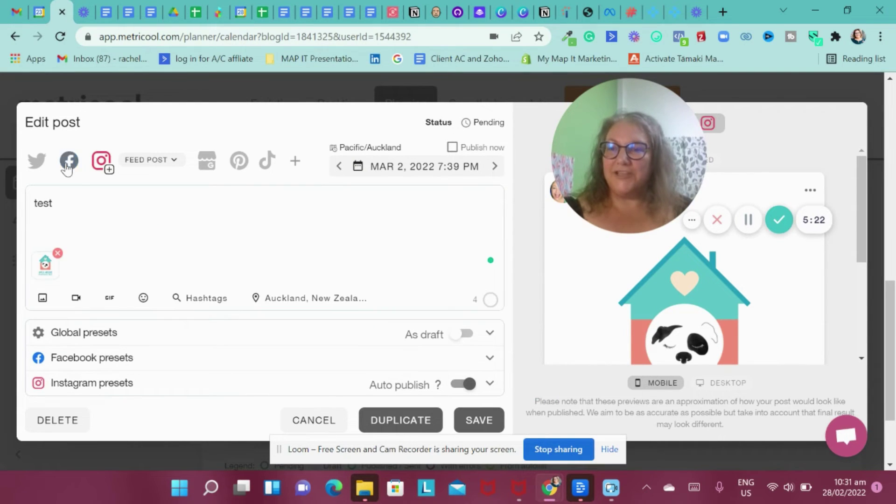
{"action": "left_click", "coordinate": [388, 169]}
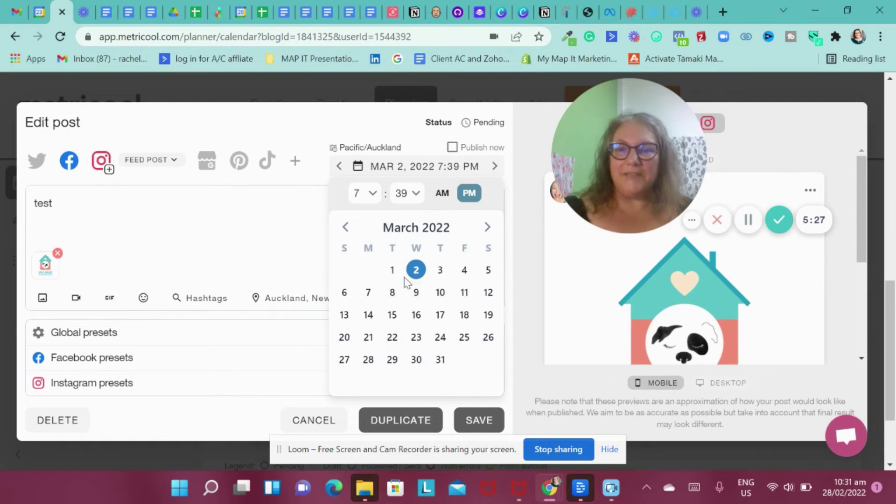
{"action": "left_click", "coordinate": [441, 270]}
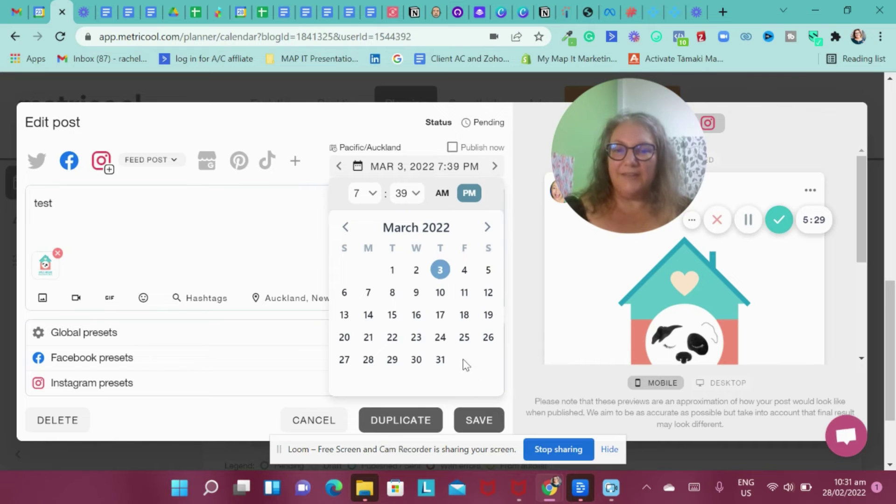
{"action": "left_click", "coordinate": [477, 422]}
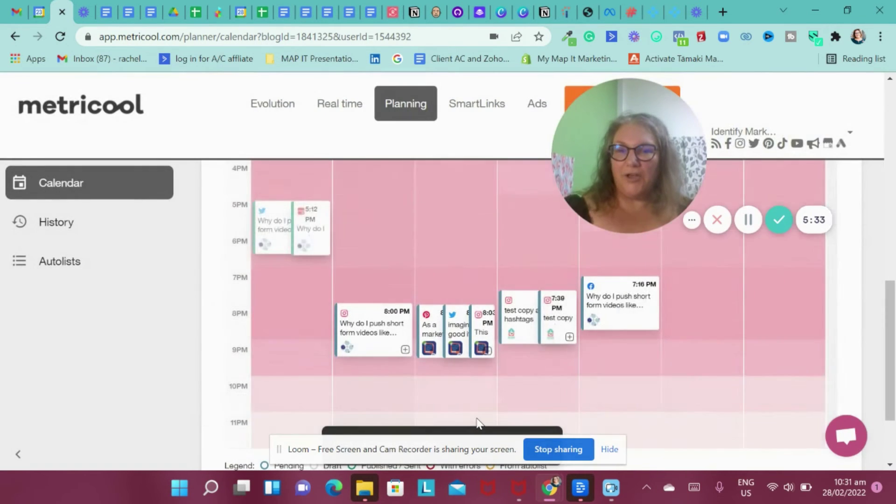
{"action": "left_click", "coordinate": [630, 325]}
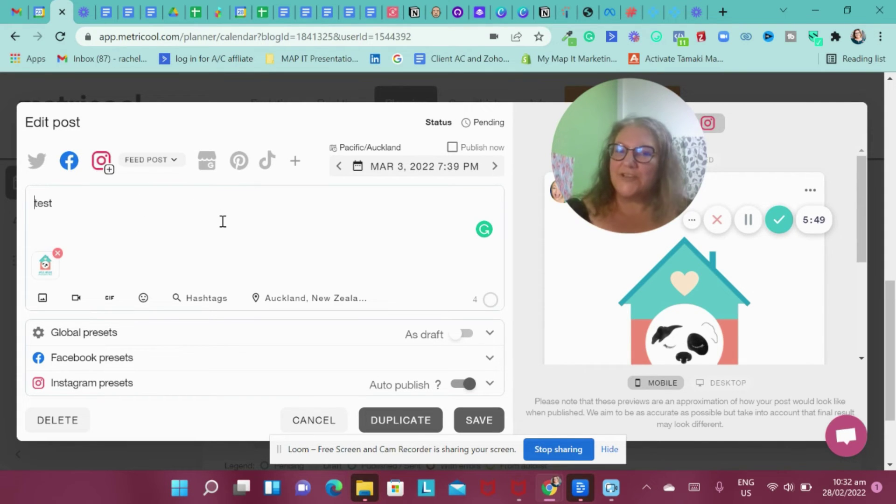
- Switch the post to Pinterest only and open the Pinterest board list
{"action": "left_click", "coordinate": [238, 167]}
{"action": "left_click", "coordinate": [101, 161]}
{"action": "left_click", "coordinate": [69, 160]}
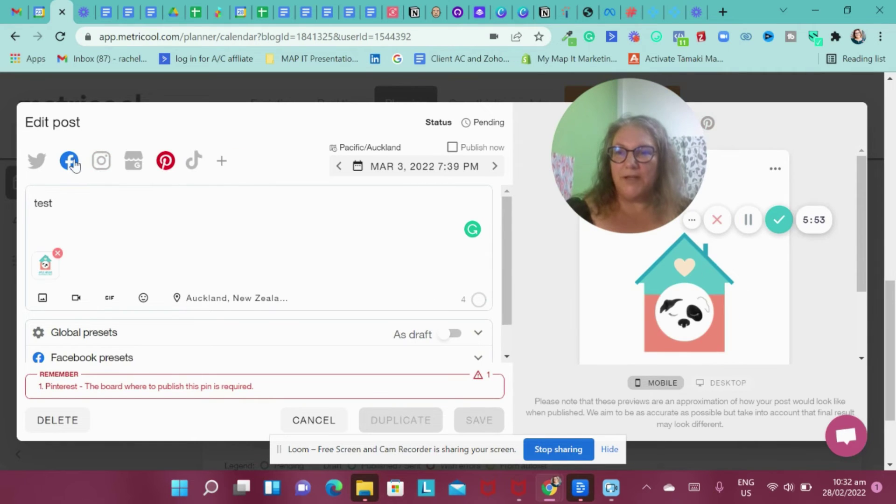
{"action": "scroll", "coordinate": [272, 254], "scroll_direction": "down", "scroll_amount": 1}
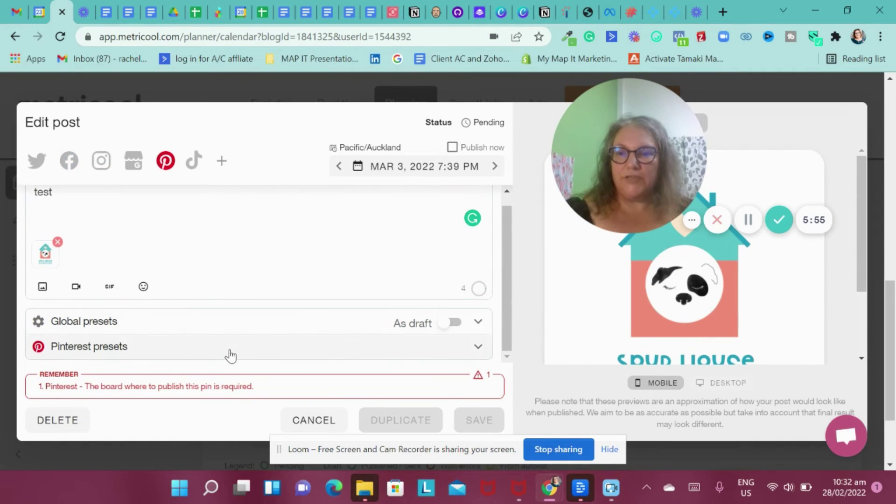
{"action": "left_click", "coordinate": [231, 354]}
{"action": "scroll", "coordinate": [250, 334], "scroll_direction": "down", "scroll_amount": 2}
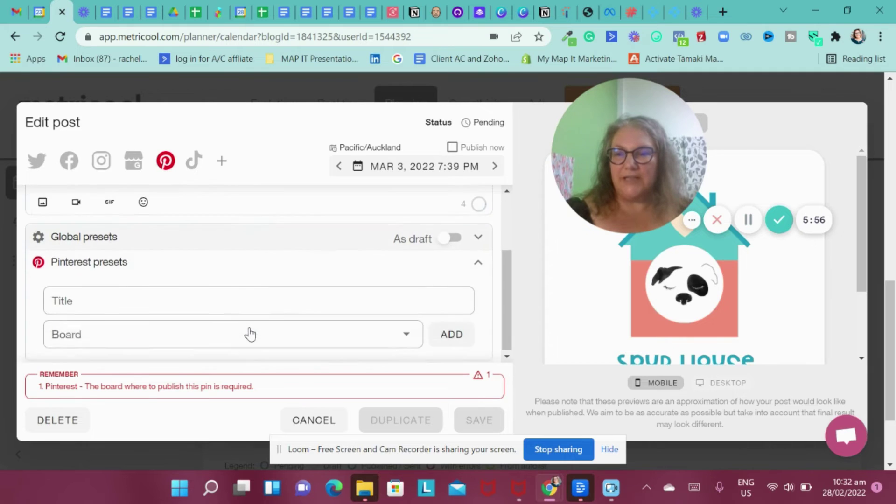
{"action": "left_click", "coordinate": [144, 301]}
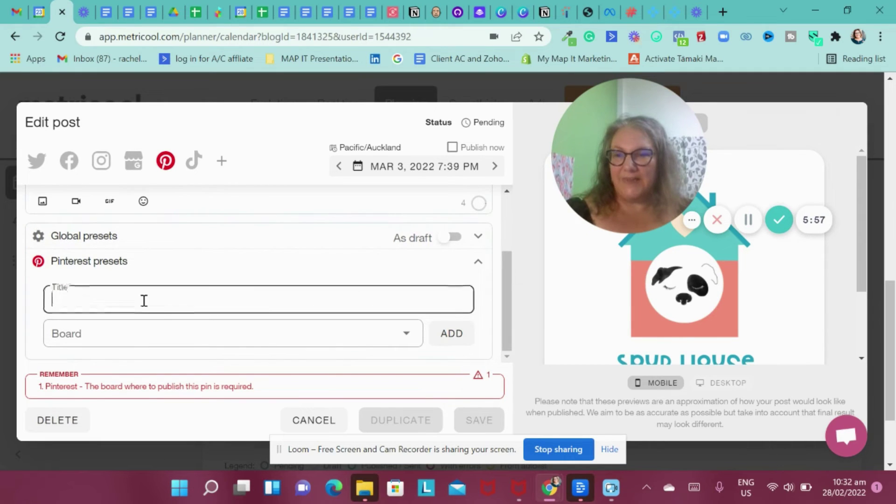
{"action": "left_click", "coordinate": [187, 339]}
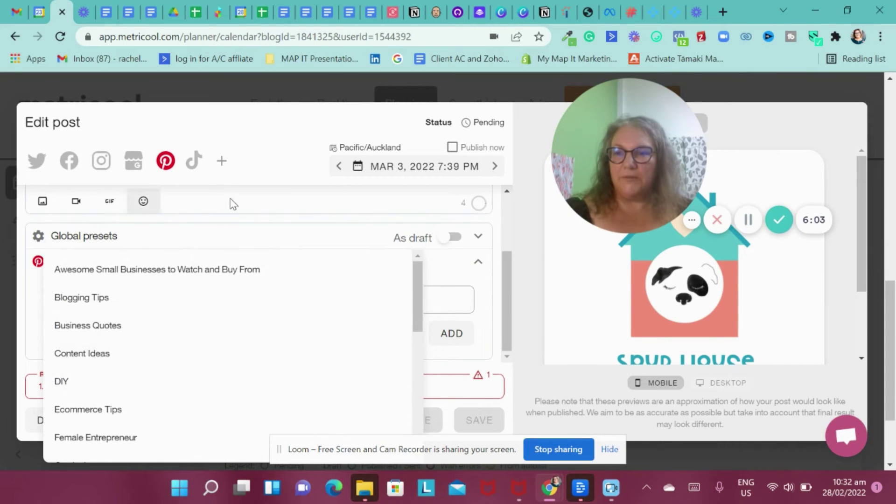
- Add Instagram back and show its Feed post, Reel and Story options
{"action": "scroll", "coordinate": [258, 199], "scroll_direction": "up", "scroll_amount": 3}
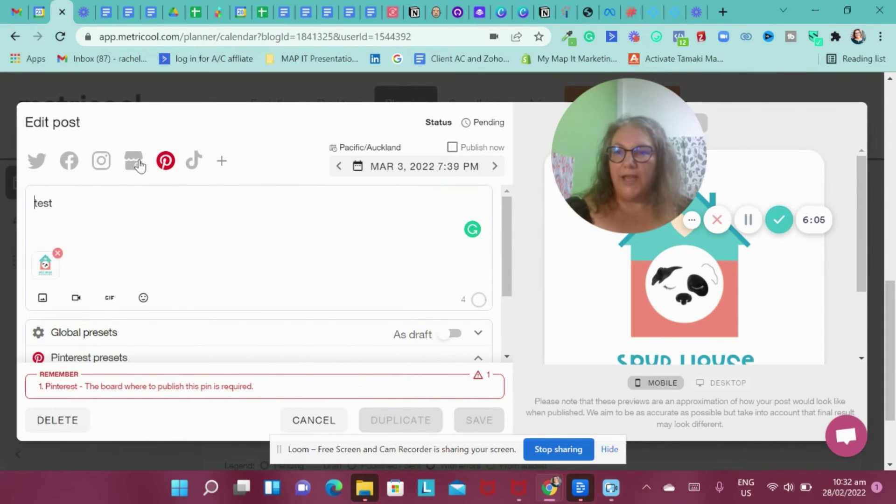
{"action": "left_click", "coordinate": [101, 161]}
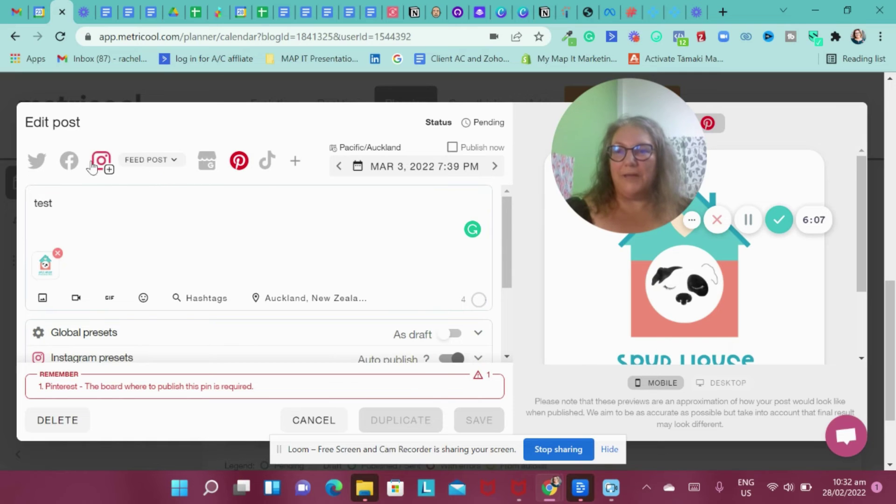
{"action": "left_click", "coordinate": [146, 161]}
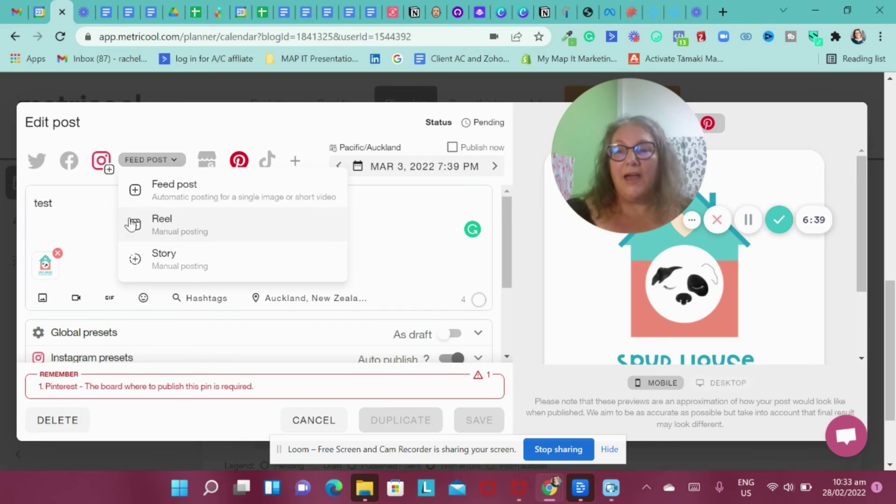
- Switch the Mar 3 test post's networks to TikTok only, dropping Instagram, Facebook and Pinterest
{"action": "left_click", "coordinate": [69, 162]}
{"action": "left_click", "coordinate": [144, 159]}
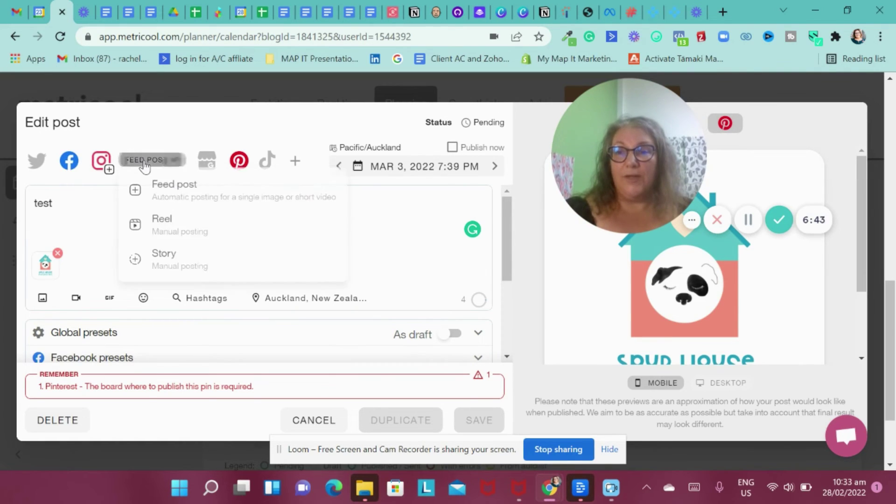
{"action": "left_click", "coordinate": [108, 163]}
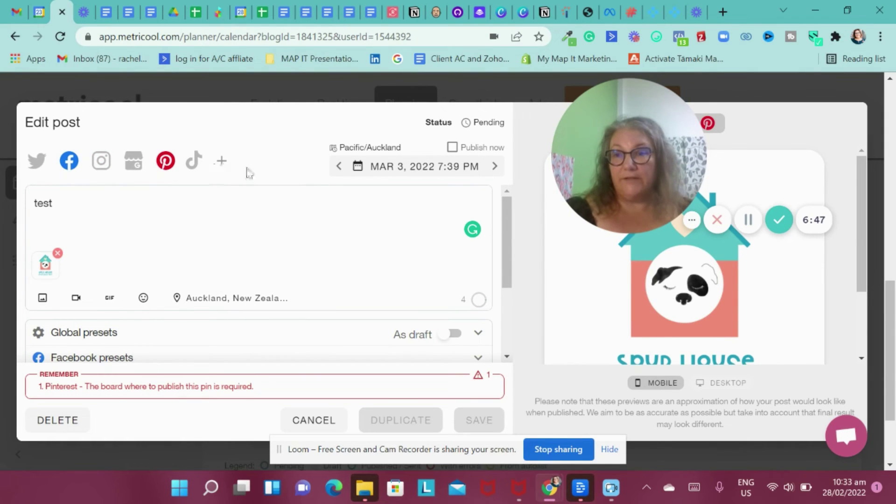
{"action": "left_click", "coordinate": [191, 167]}
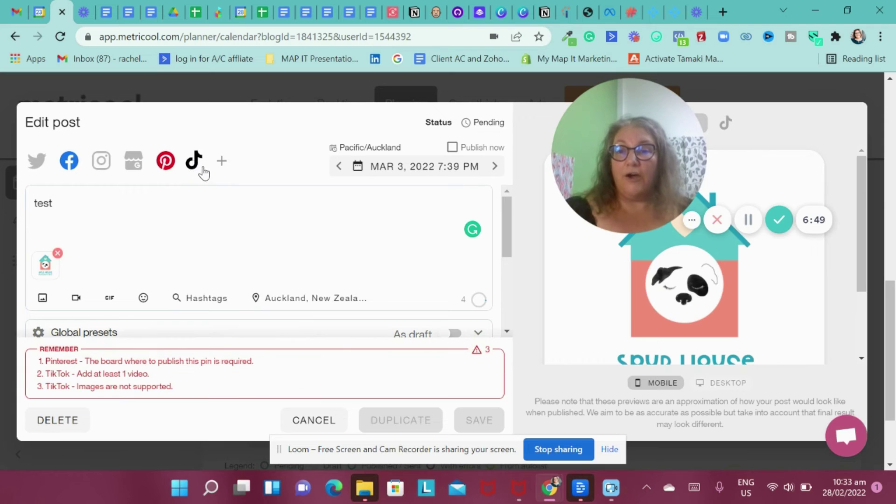
{"action": "scroll", "coordinate": [215, 261], "scroll_direction": "down", "scroll_amount": 5}
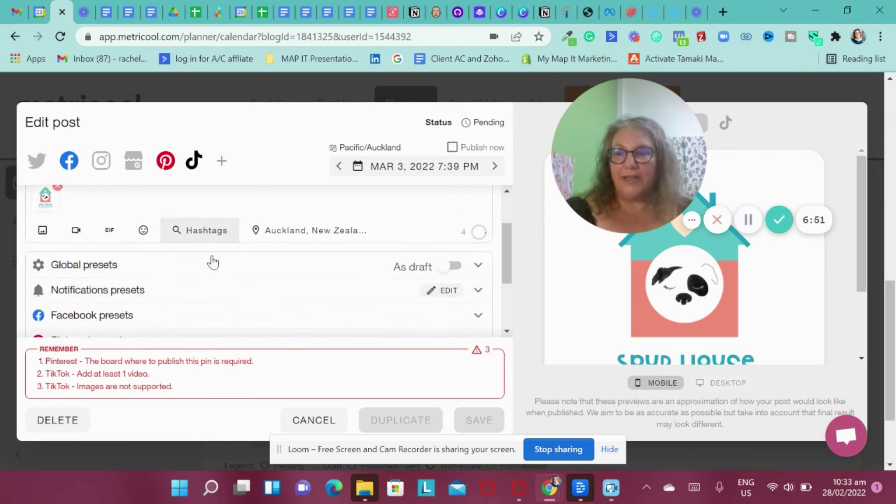
{"action": "scroll", "coordinate": [213, 262], "scroll_direction": "up", "scroll_amount": 2}
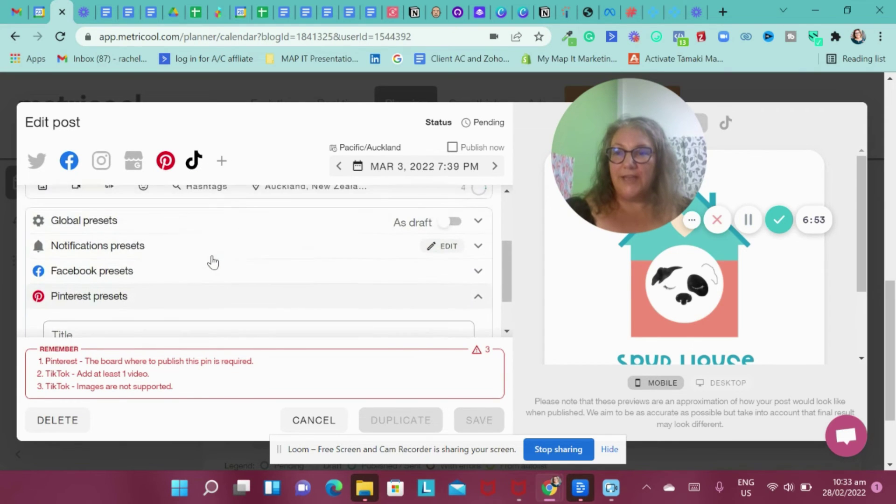
{"action": "scroll", "coordinate": [213, 262], "scroll_direction": "up", "scroll_amount": 2}
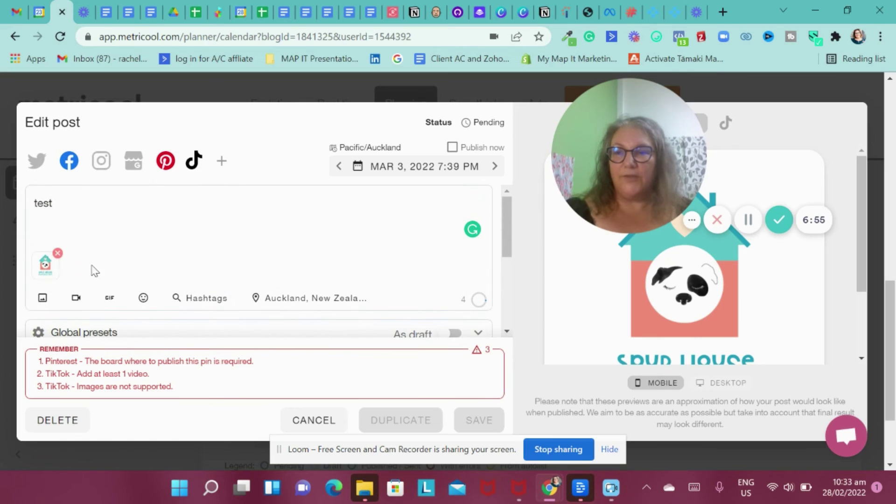
{"action": "left_click", "coordinate": [68, 165]}
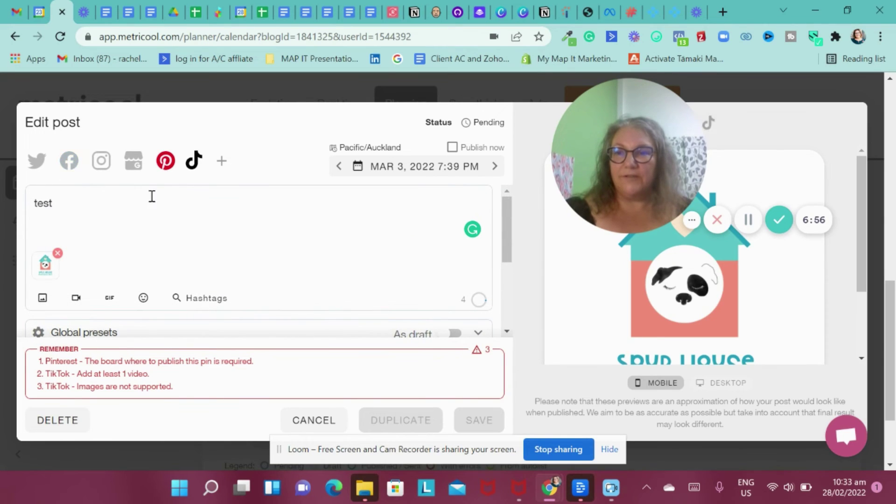
{"action": "left_click", "coordinate": [164, 162]}
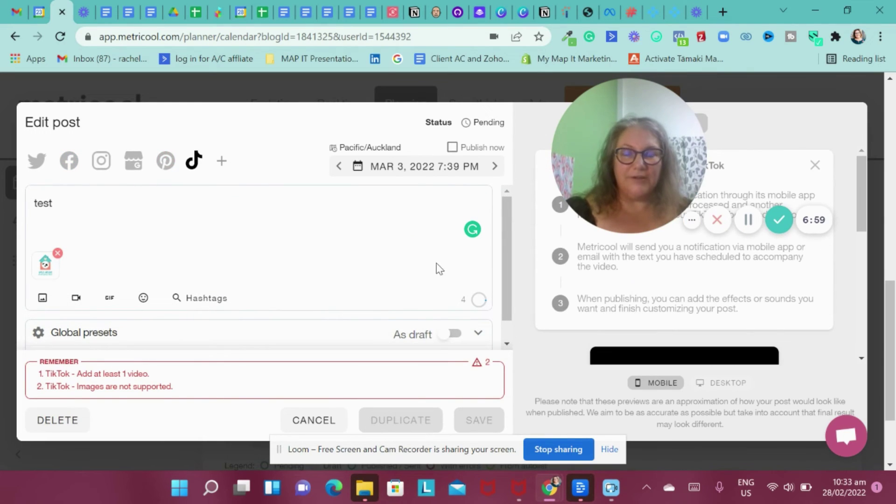
- Request deletion of the Mar 3 test post
{"action": "right_click", "coordinate": [498, 248]}
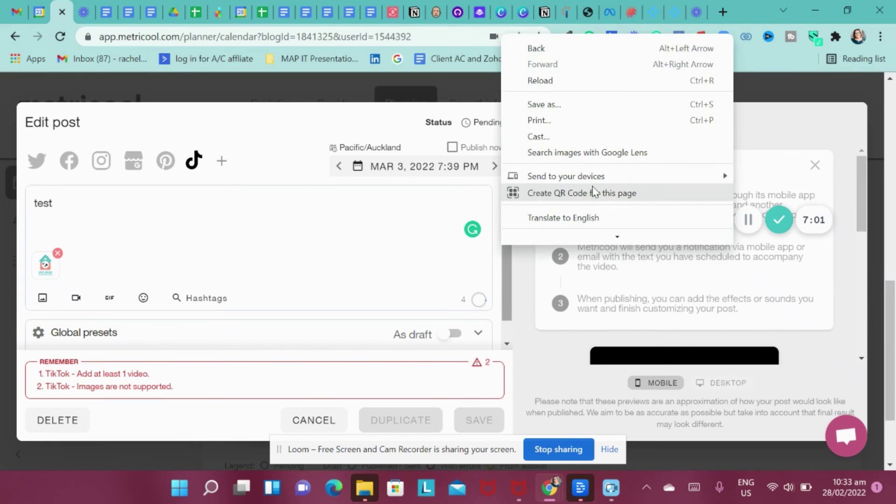
{"action": "key", "text": "Escape"}
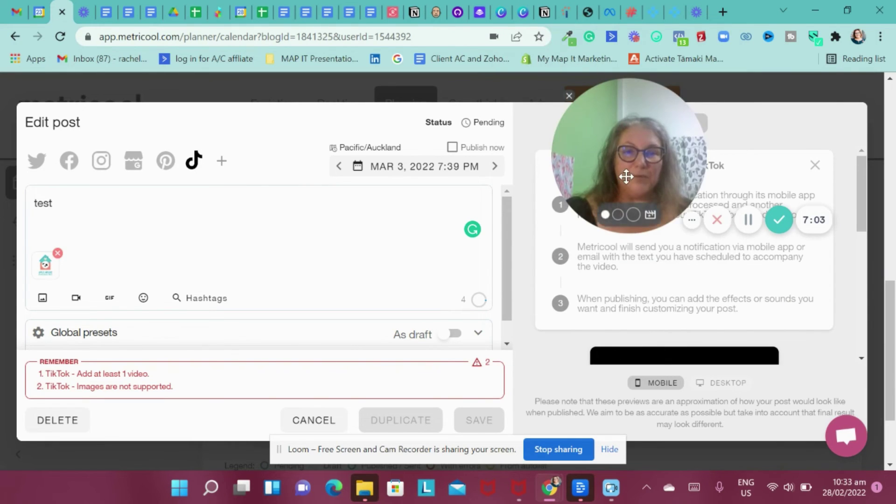
{"action": "left_click_drag", "start_coordinate": [626, 176], "coordinate": [226, 346]}
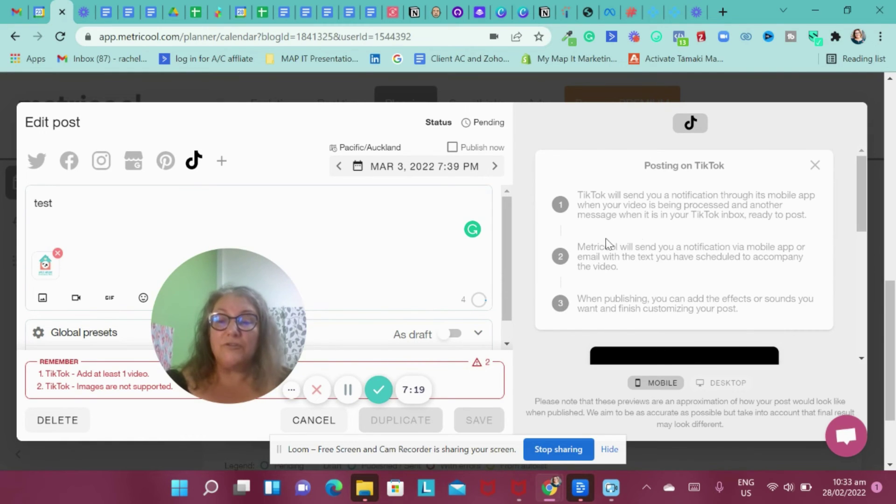
{"action": "left_click", "coordinate": [56, 420]}
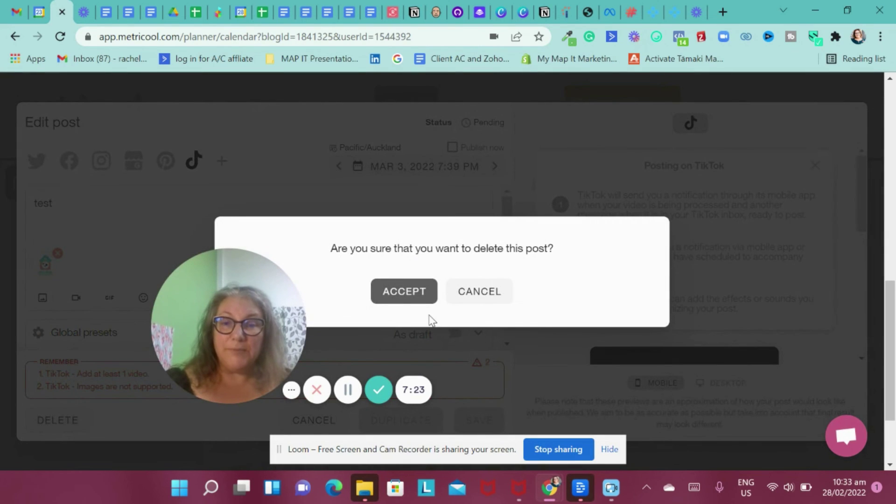
- Confirm the Mar 3 deletion, then delete the 7:39 PM 'test copy and paste hashtags' post too
{"action": "left_click", "coordinate": [393, 295]}
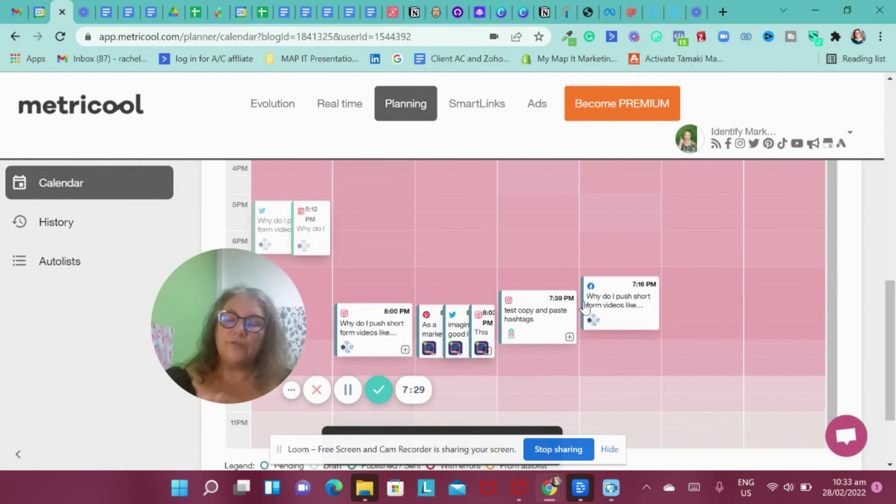
{"action": "mouse_move", "coordinate": [586, 307]}
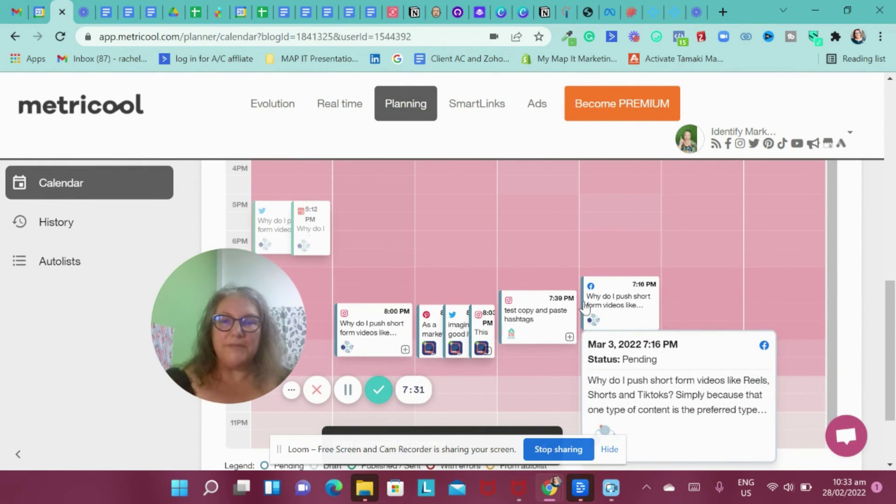
{"action": "mouse_move", "coordinate": [551, 327]}
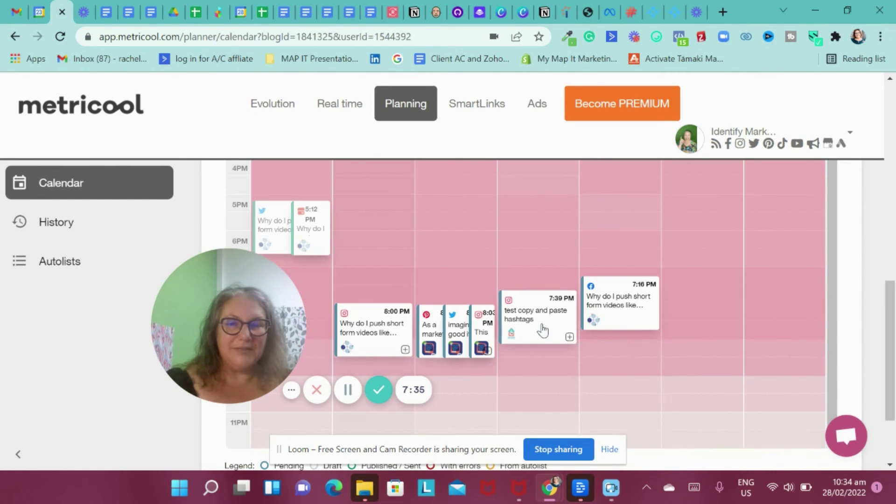
{"action": "left_click", "coordinate": [542, 330]}
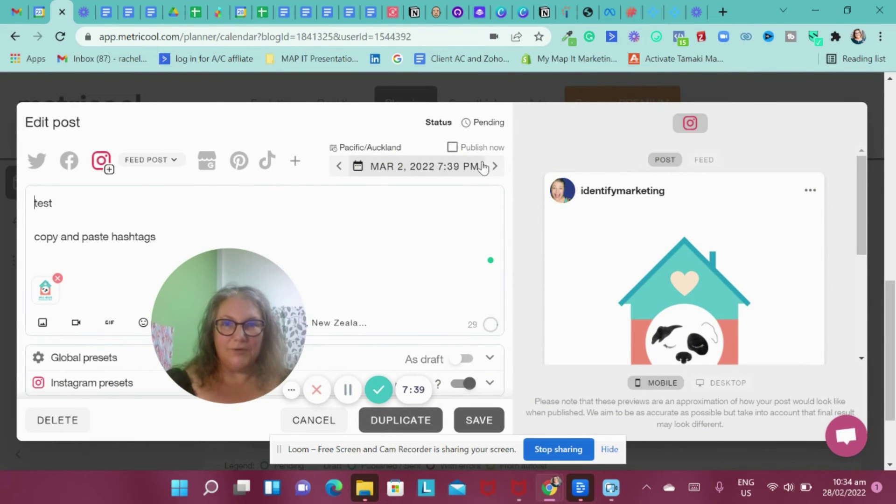
{"action": "left_click", "coordinate": [328, 421]}
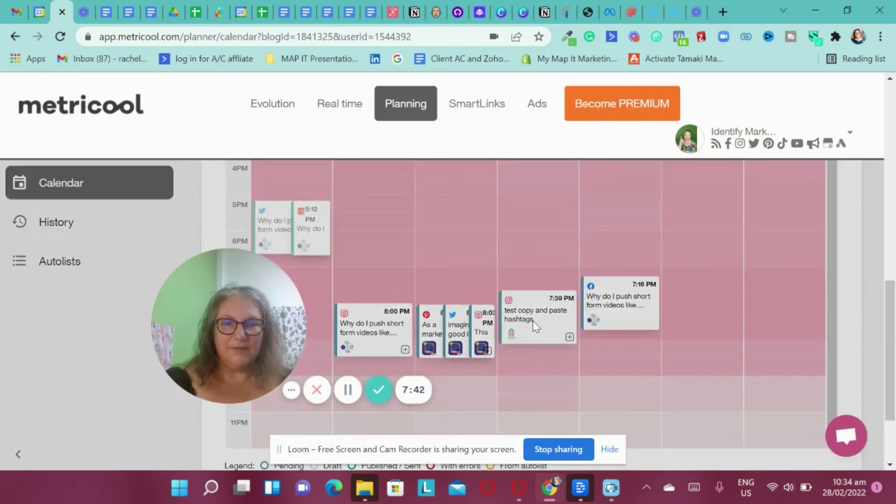
{"action": "left_click", "coordinate": [536, 321]}
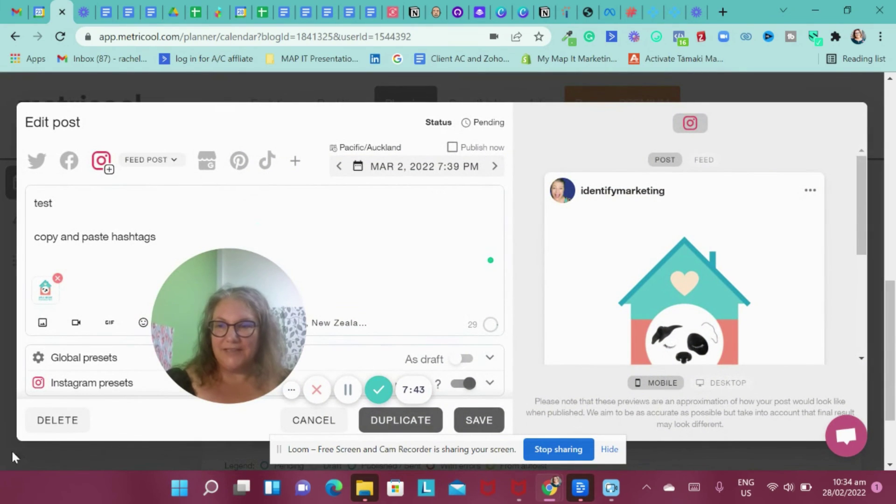
{"action": "left_click", "coordinate": [51, 421]}
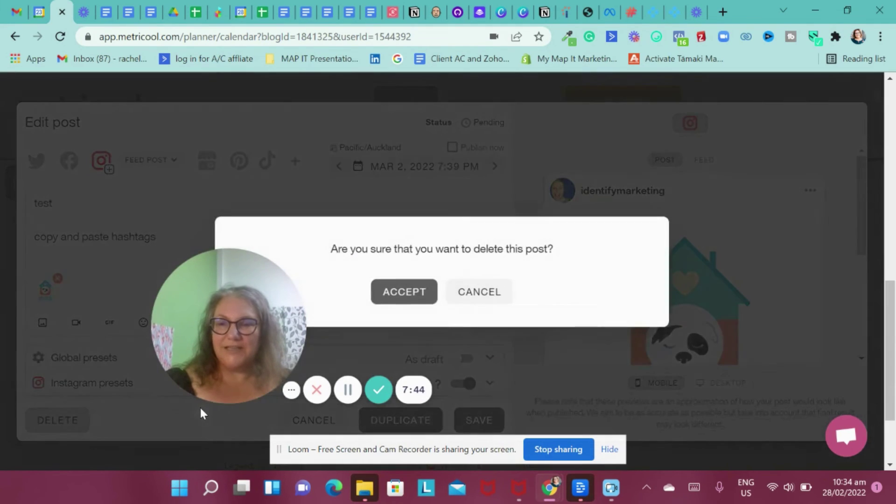
{"action": "left_click", "coordinate": [405, 295]}
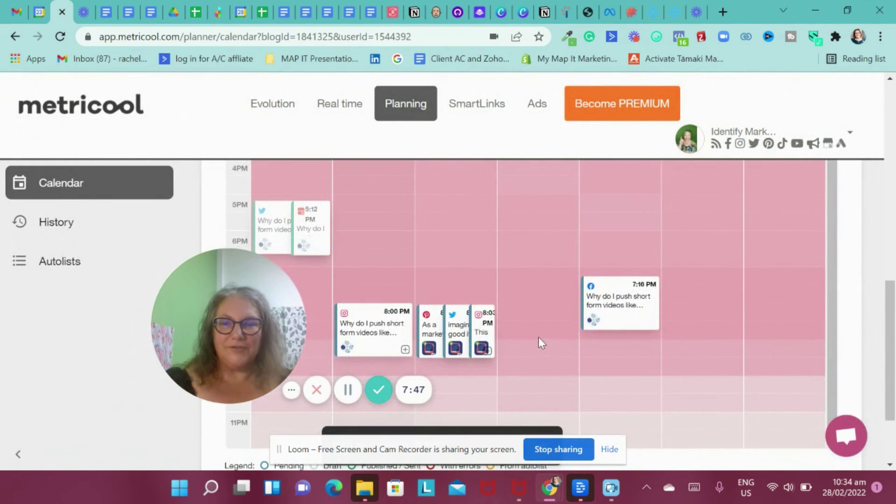
{"action": "scroll", "coordinate": [532, 320], "scroll_direction": "up", "scroll_amount": 5}
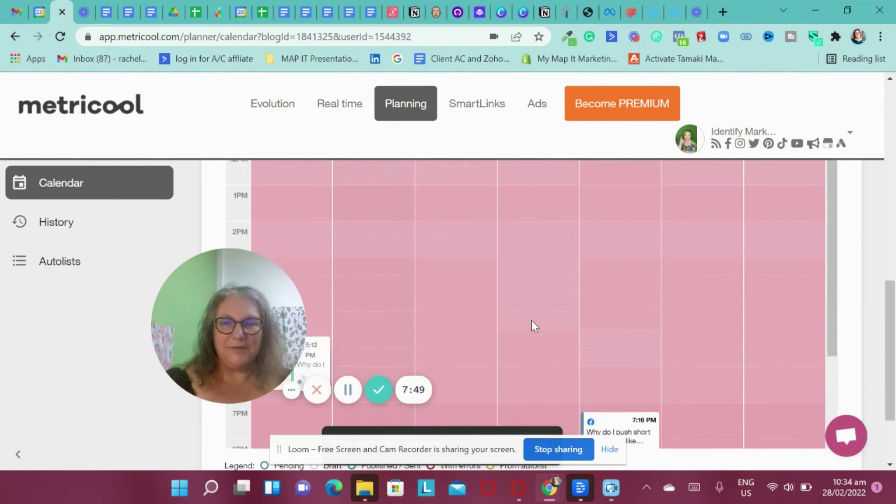
{"action": "scroll", "coordinate": [532, 320], "scroll_direction": "down", "scroll_amount": 3}
{"action": "scroll", "coordinate": [533, 321], "scroll_direction": "up", "scroll_amount": 5}
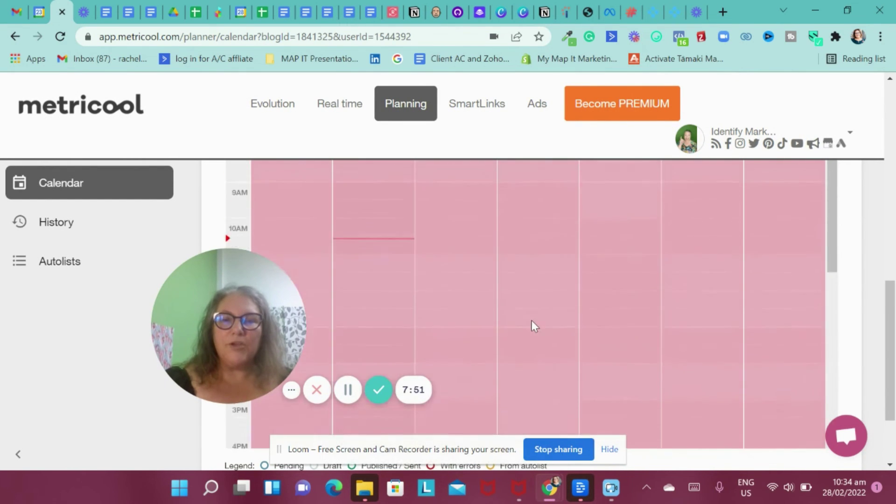
{"action": "scroll", "coordinate": [533, 320], "scroll_direction": "up", "scroll_amount": 5}
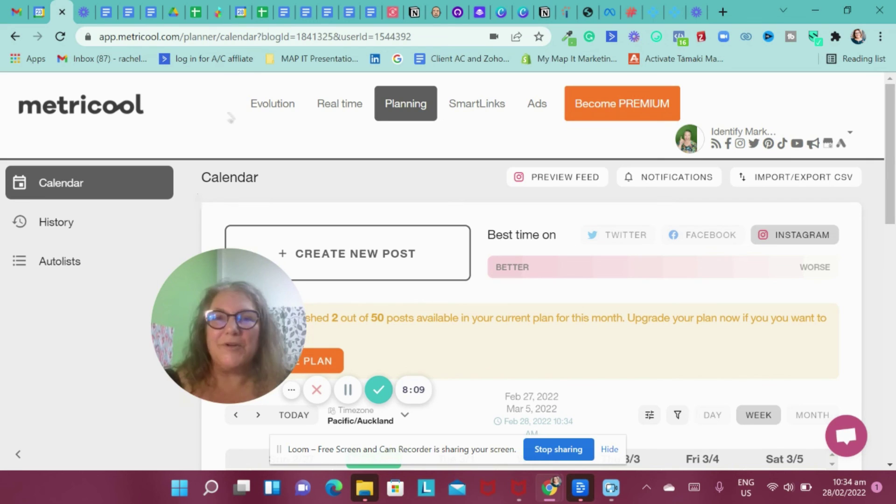
{"action": "left_click", "coordinate": [480, 100]}
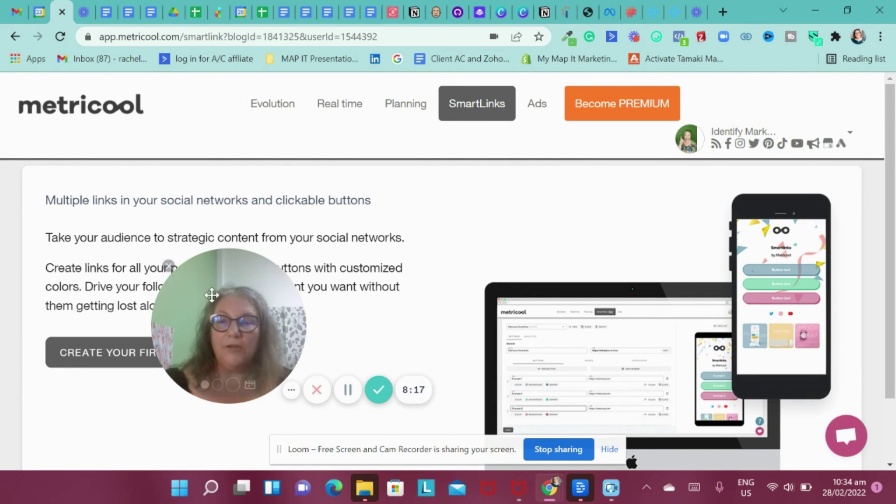
- Create the first SmartLink, opening the mtr.bio/identify-marketing editor with three default metricool.com buttons
{"action": "left_click_drag", "start_coordinate": [212, 295], "coordinate": [178, 144]}
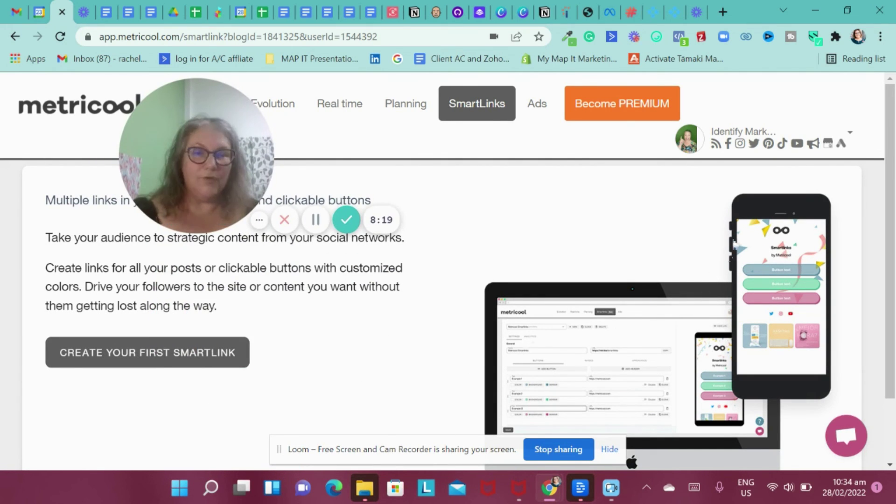
{"action": "scroll", "coordinate": [584, 376], "scroll_direction": "down", "scroll_amount": 2}
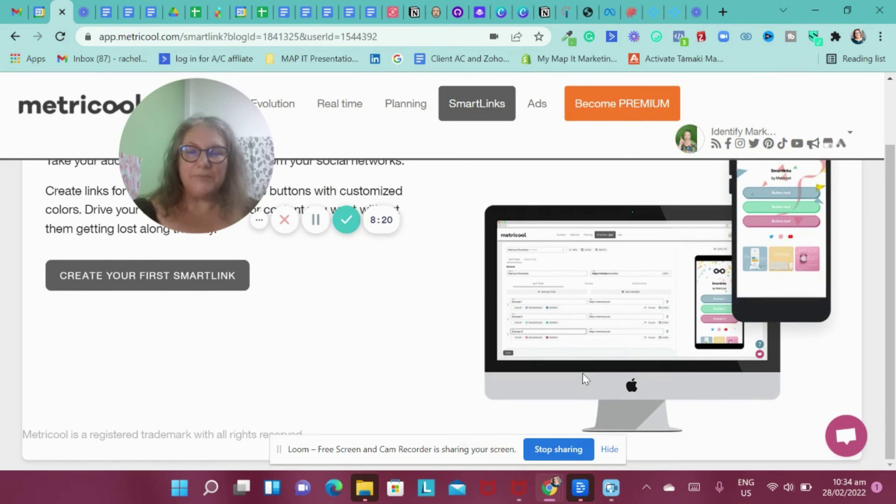
{"action": "left_click", "coordinate": [186, 282]}
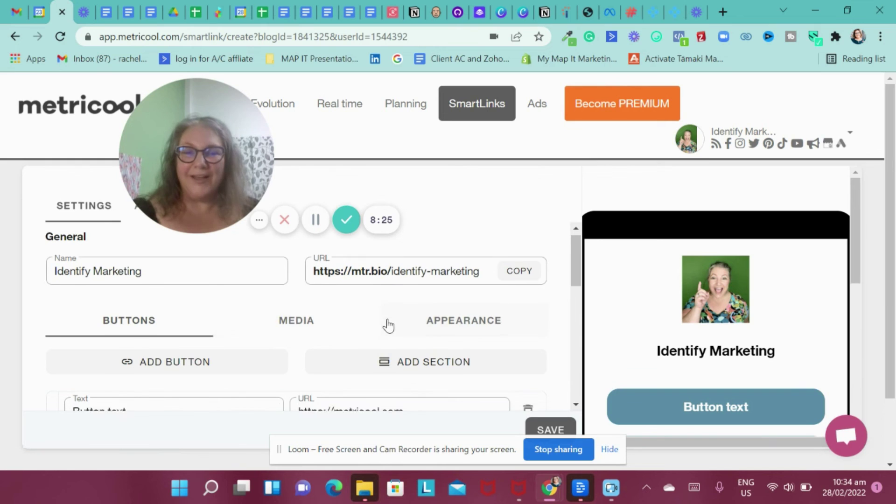
{"action": "scroll", "coordinate": [388, 325], "scroll_direction": "down", "scroll_amount": 1}
{"action": "scroll", "coordinate": [718, 361], "scroll_direction": "down", "scroll_amount": 4}
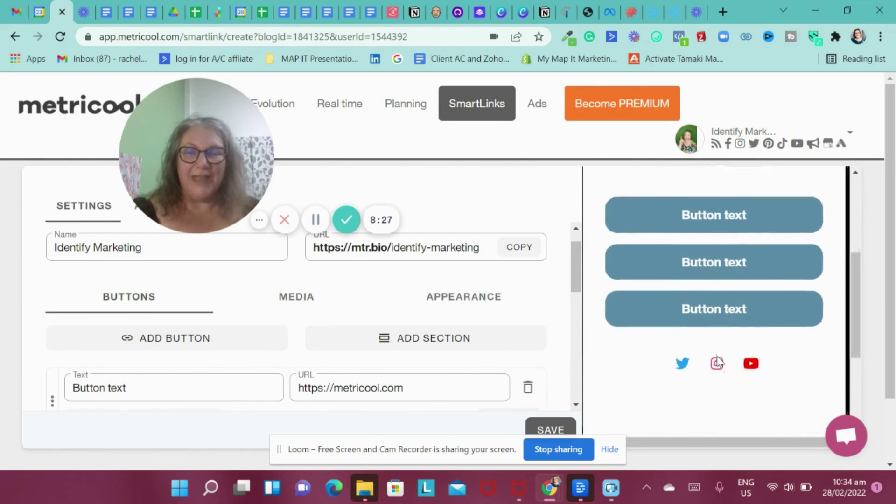
{"action": "scroll", "coordinate": [717, 362], "scroll_direction": "up", "scroll_amount": 5}
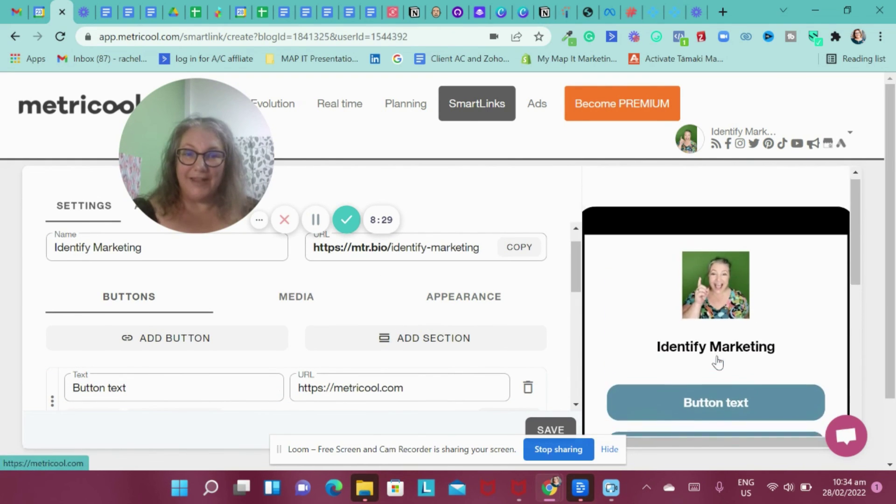
{"action": "scroll", "coordinate": [718, 362], "scroll_direction": "down", "scroll_amount": 5}
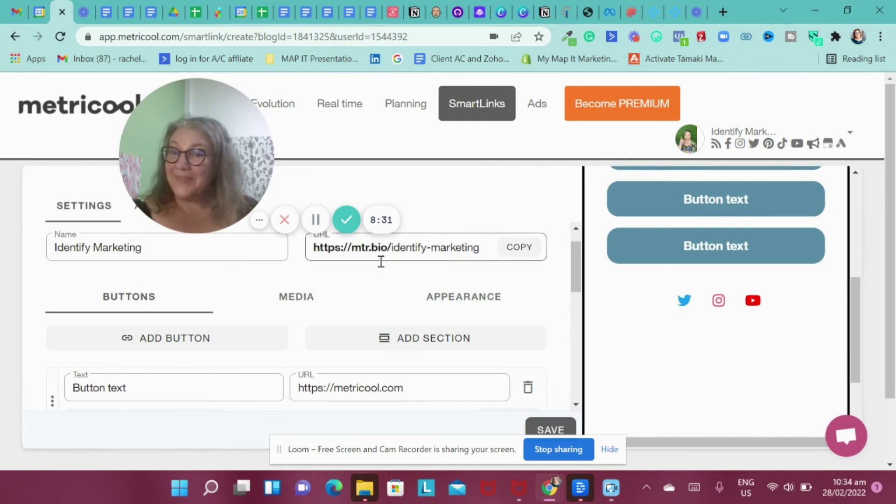